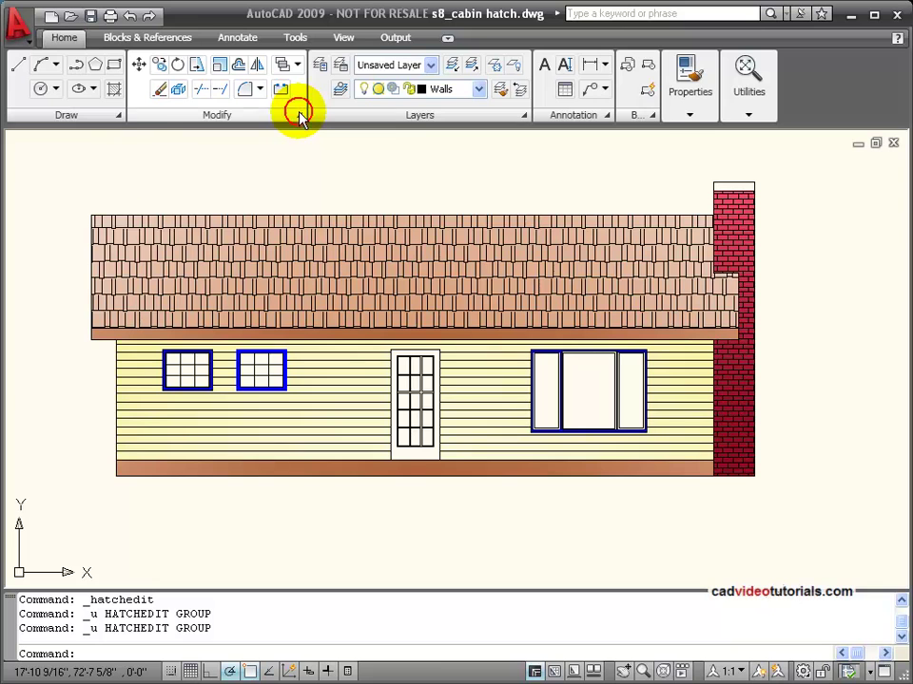
Rescale the roof's AR-RSHKE shingle hatch from 1 to 0.9 in Hatch Edit, preview it, and accept
{"action": "mouse_move", "coordinate": [298, 115]}
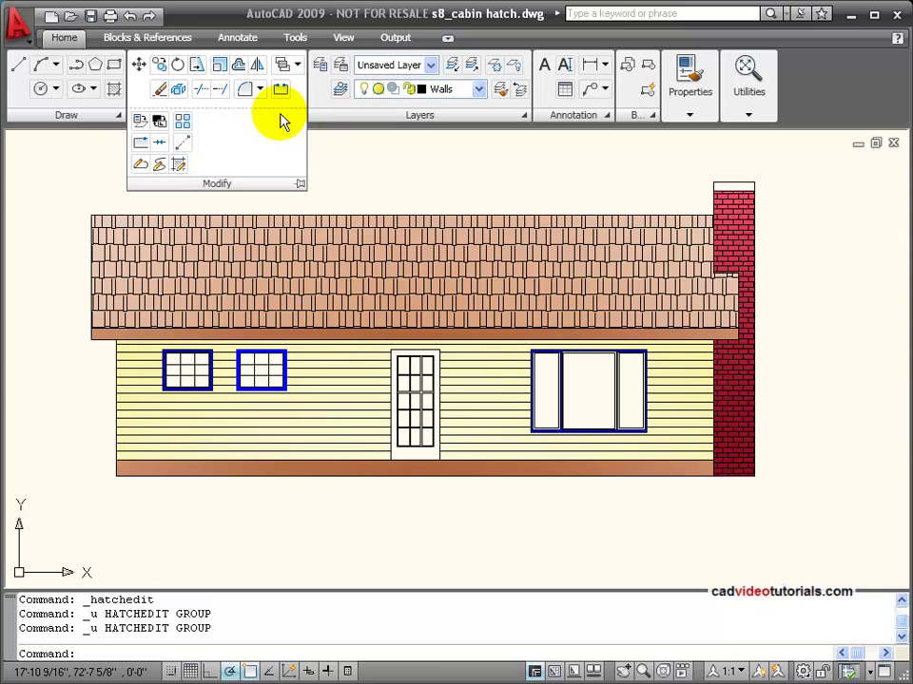
{"action": "left_click", "coordinate": [178, 166]}
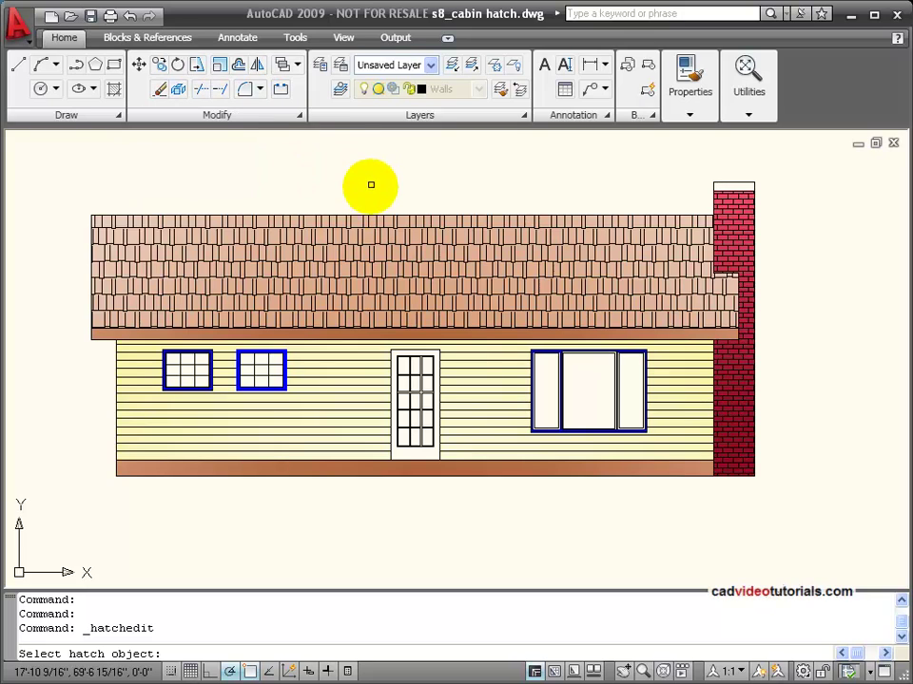
{"action": "left_click", "coordinate": [297, 247]}
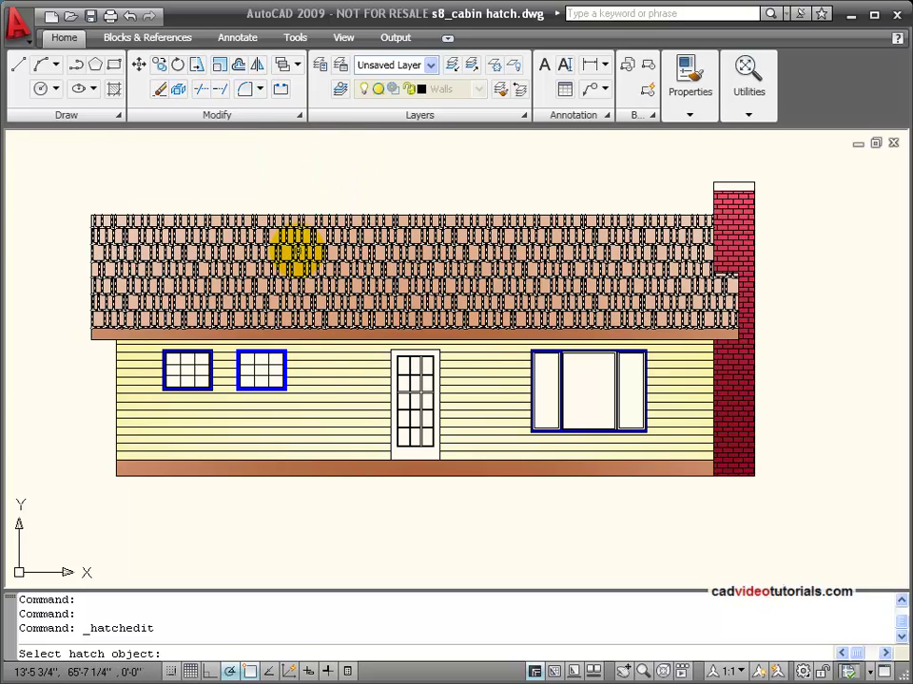
{"action": "left_click", "coordinate": [296, 249]}
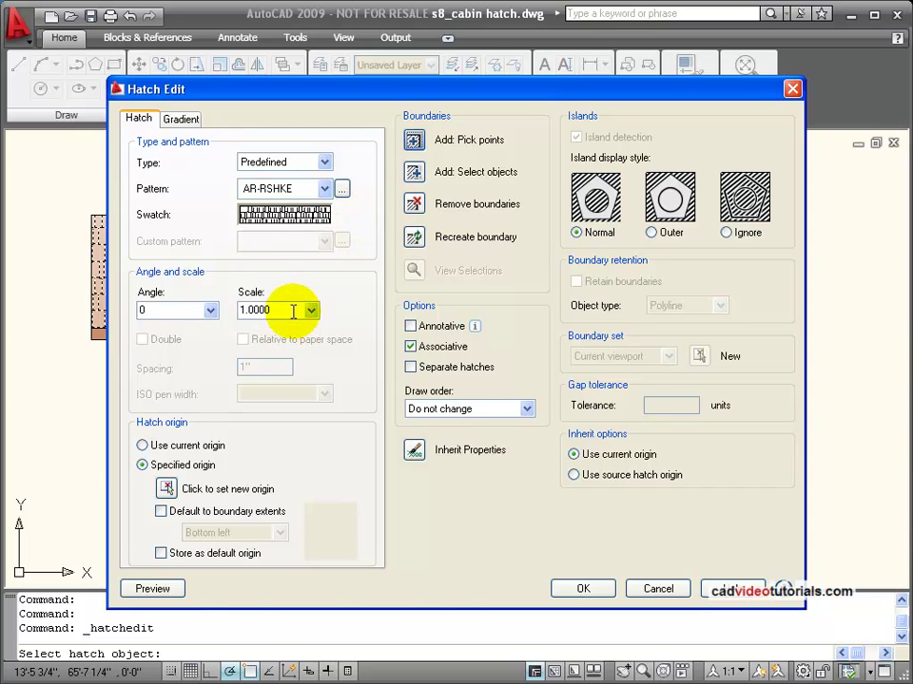
{"action": "left_click_drag", "start_coordinate": [292, 310], "coordinate": [194, 310]}
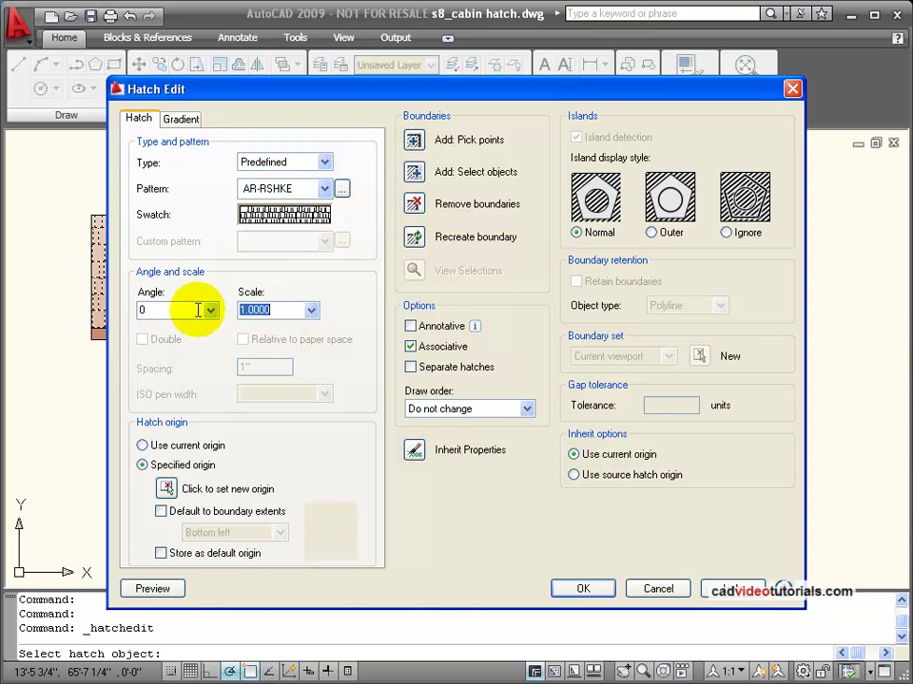
{"action": "type", "text": ".9"}
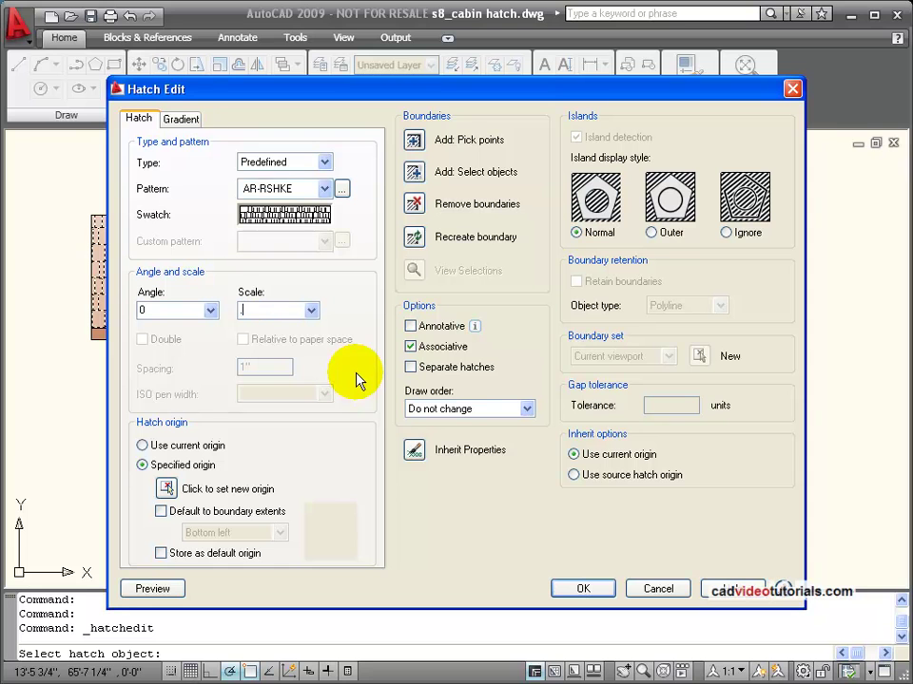
{"action": "left_click", "coordinate": [157, 588]}
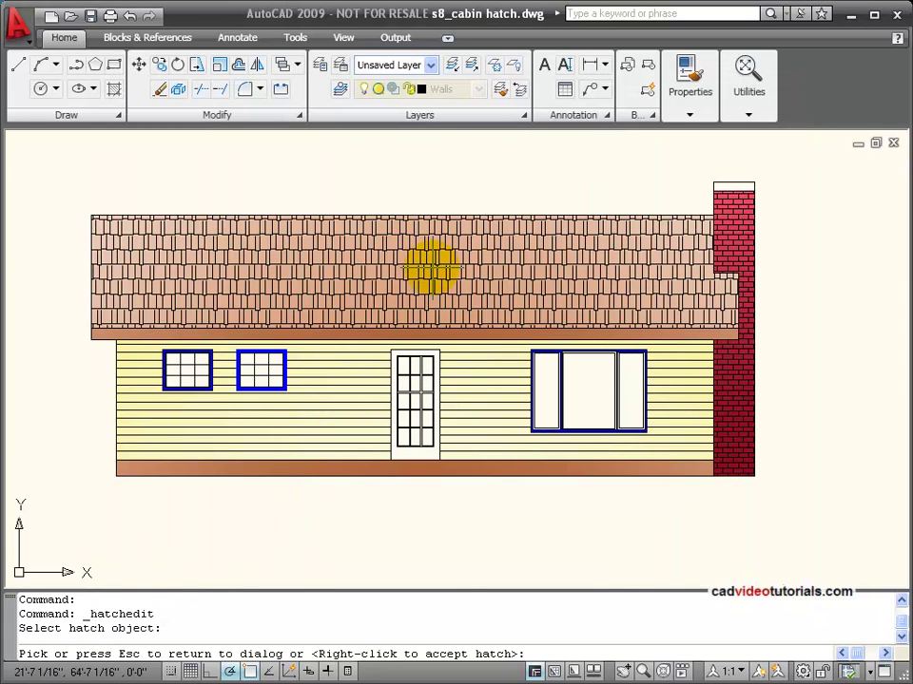
{"action": "left_click", "coordinate": [273, 197]}
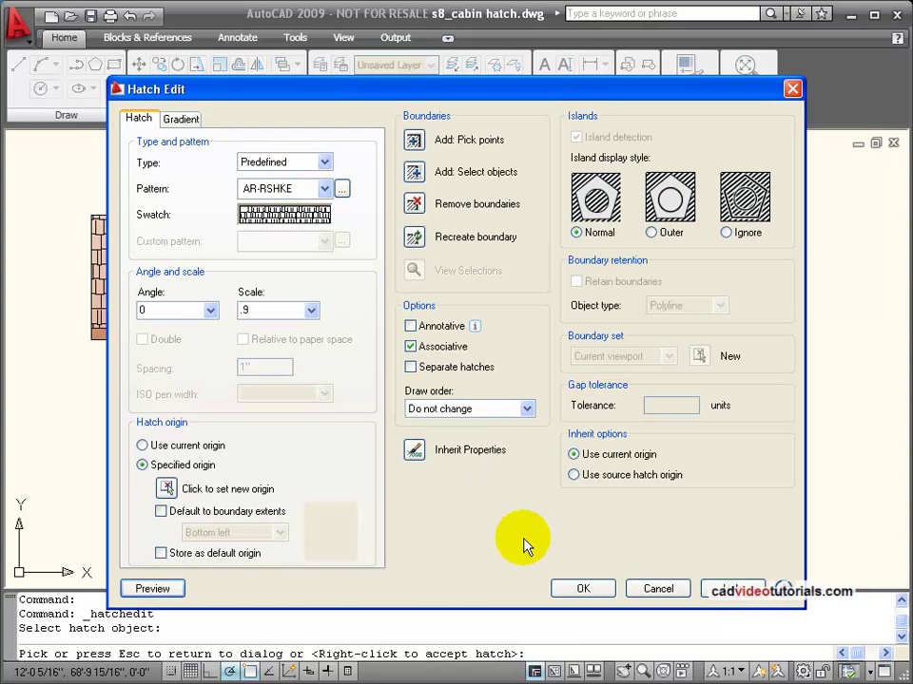
{"action": "left_click", "coordinate": [583, 590]}
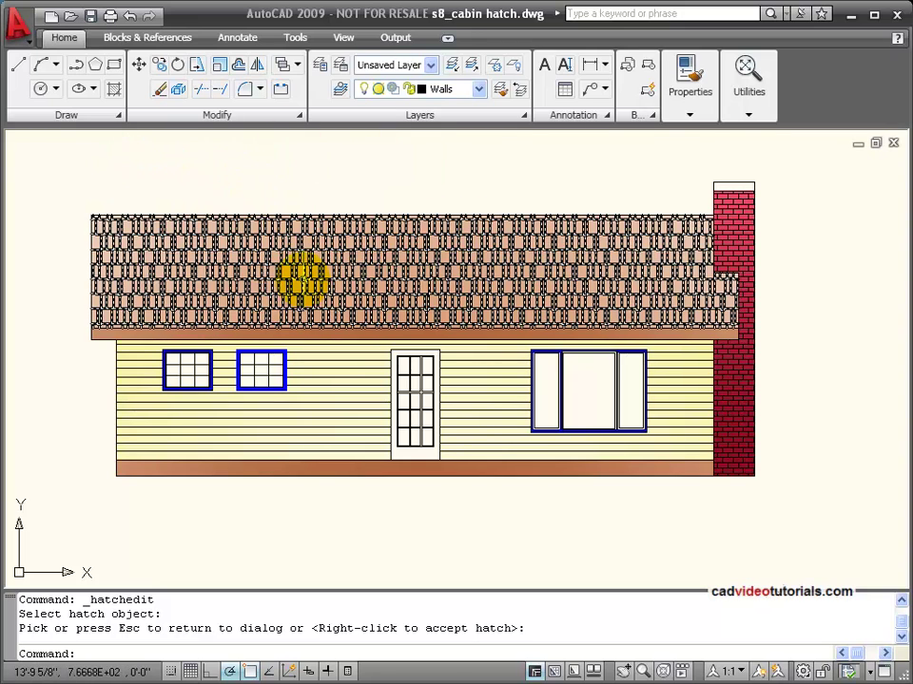
{"action": "left_click", "coordinate": [302, 277]}
{"action": "double_click", "coordinate": [302, 279]}
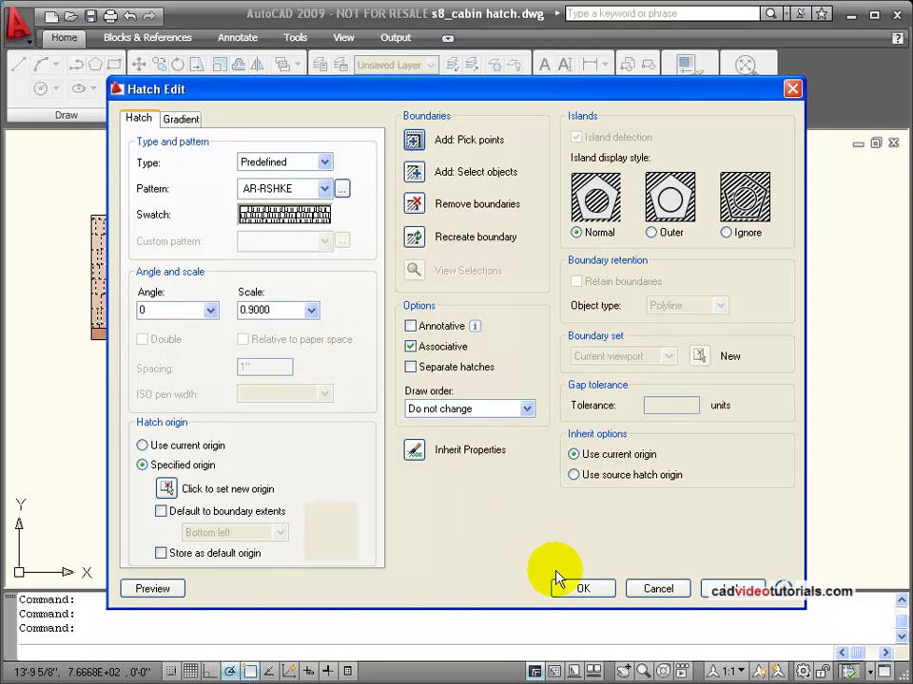
{"action": "left_click", "coordinate": [573, 588]}
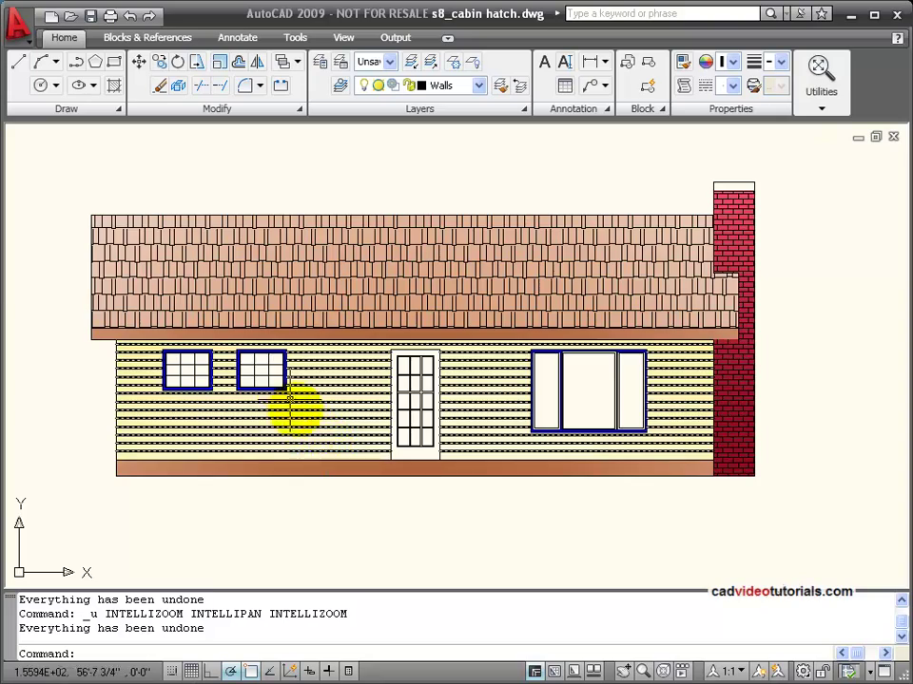
Delete the second small window's muntin grid and blue frame, then erase and undo the siding hatch
{"action": "scroll", "coordinate": [302, 389], "scroll_direction": "up", "scroll_amount": 2}
{"action": "scroll", "coordinate": [302, 385], "scroll_direction": "up", "scroll_amount": 2}
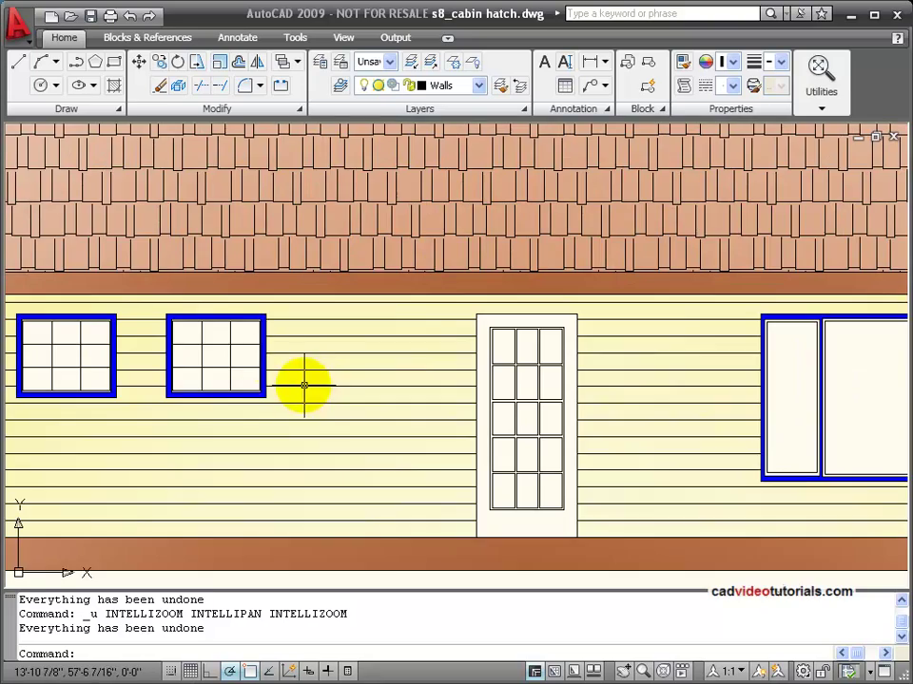
{"action": "middle_click_drag", "start_coordinate": [343, 349], "coordinate": [677, 367]}
{"action": "scroll", "coordinate": [519, 383], "scroll_direction": "up", "scroll_amount": 3}
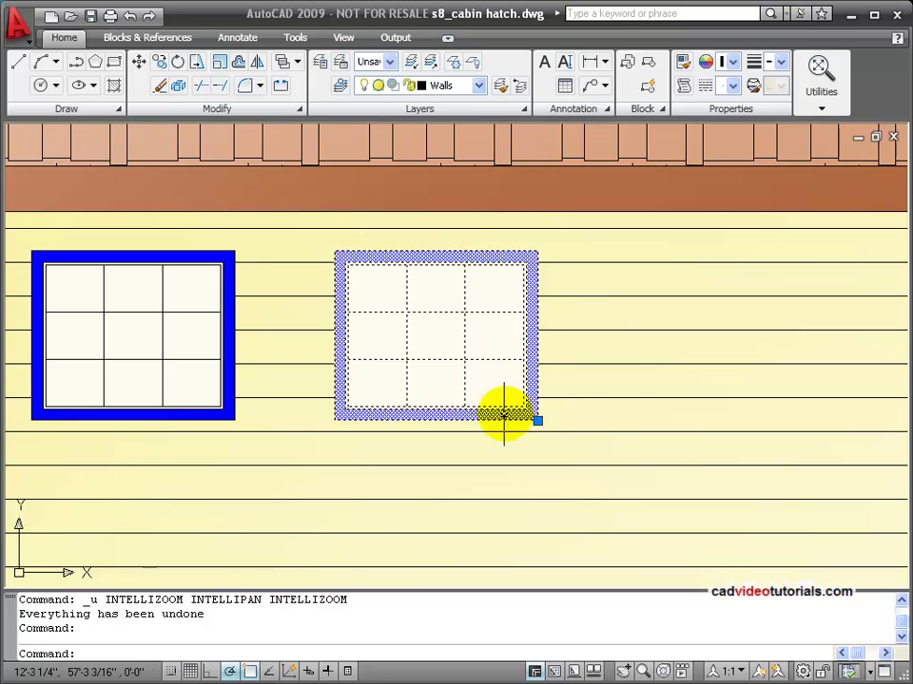
{"action": "left_click", "coordinate": [538, 415]}
{"action": "key", "text": "Delete"}
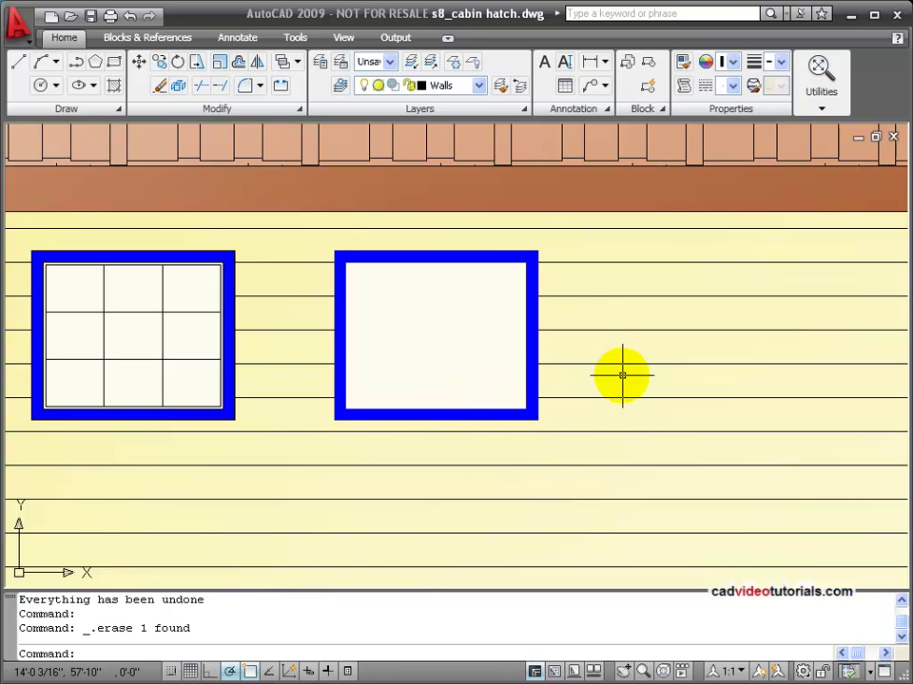
{"action": "left_click", "coordinate": [535, 302]}
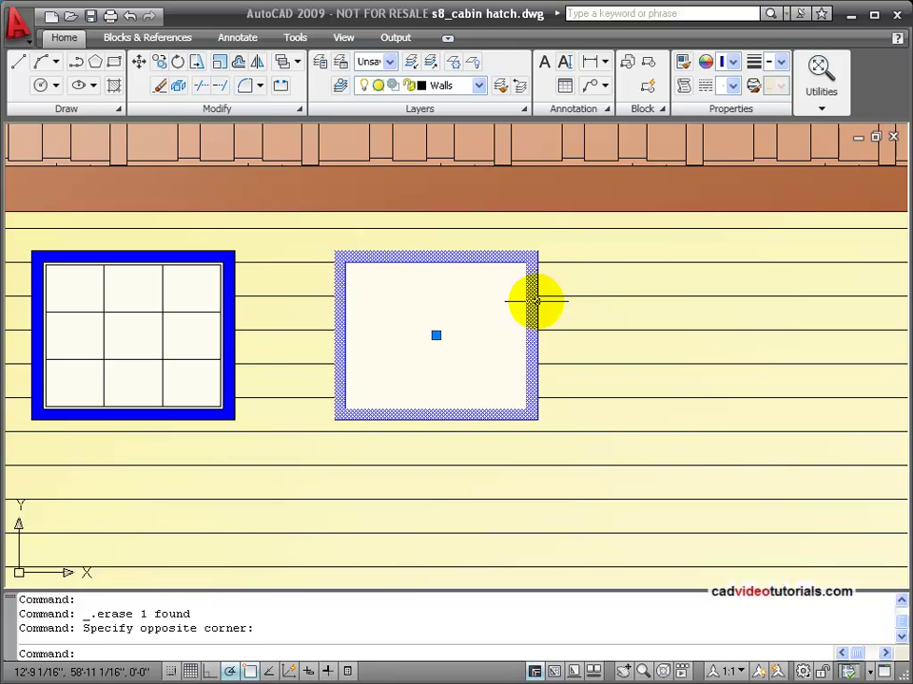
{"action": "key", "text": "Delete"}
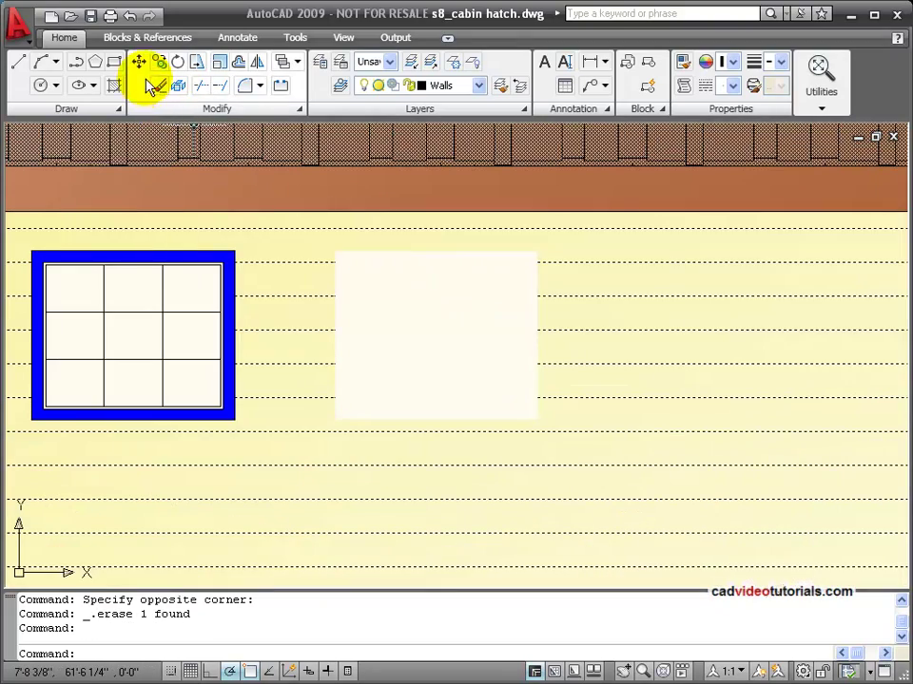
{"action": "left_click", "coordinate": [155, 84]}
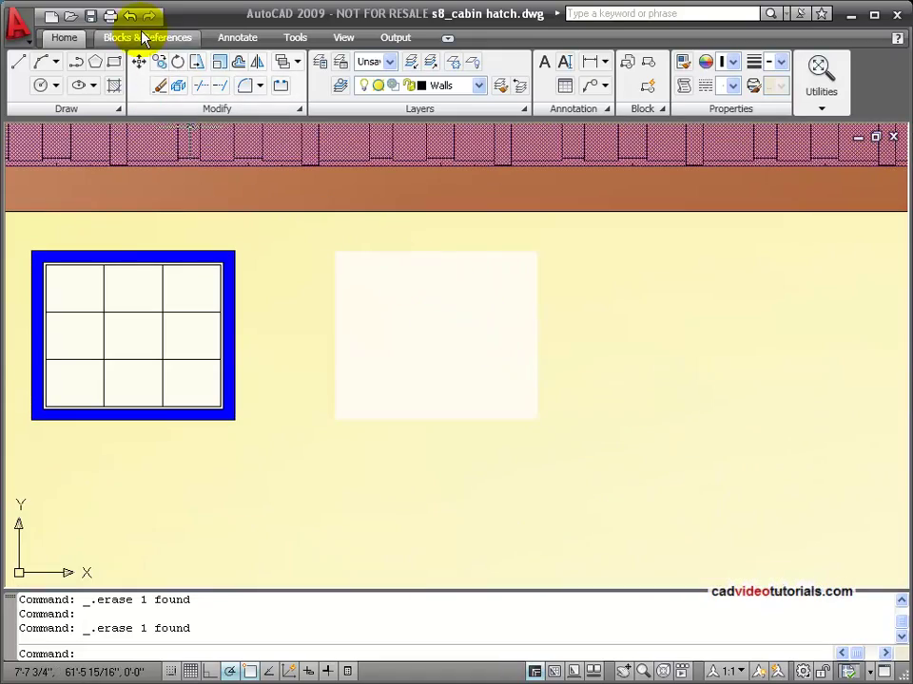
{"action": "left_click", "coordinate": [129, 16]}
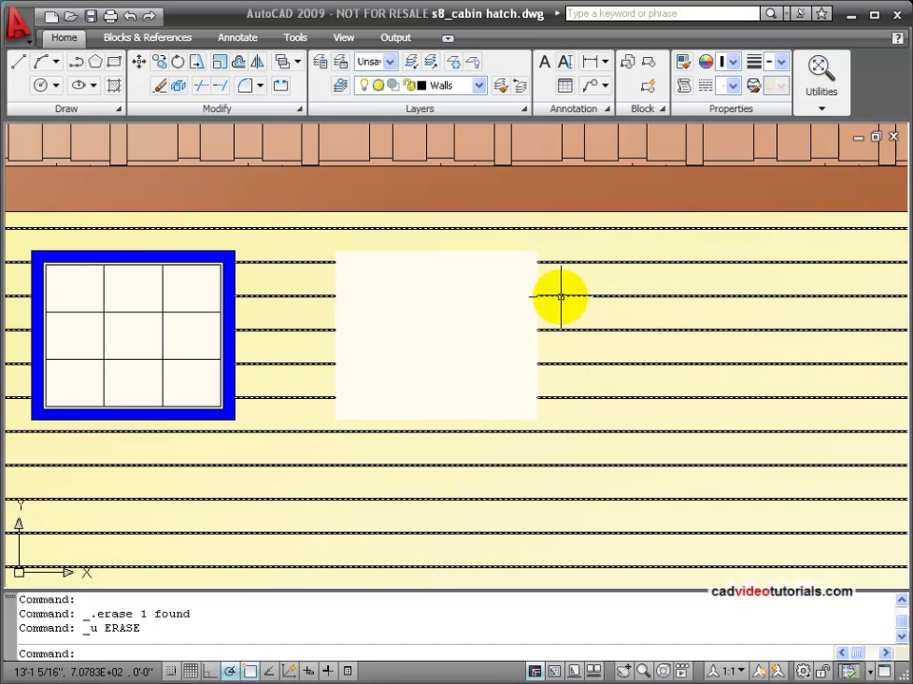
Remove the deleted window's two outlines from the siding hatch boundaries and accept the previewed hatch
{"action": "double_click", "coordinate": [561, 296]}
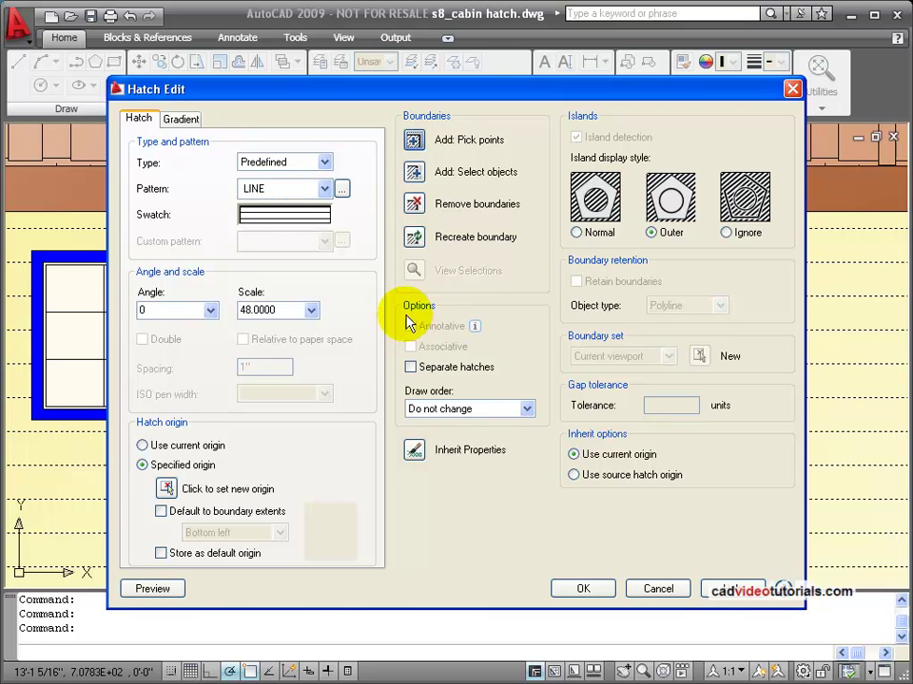
{"action": "left_click", "coordinate": [413, 205]}
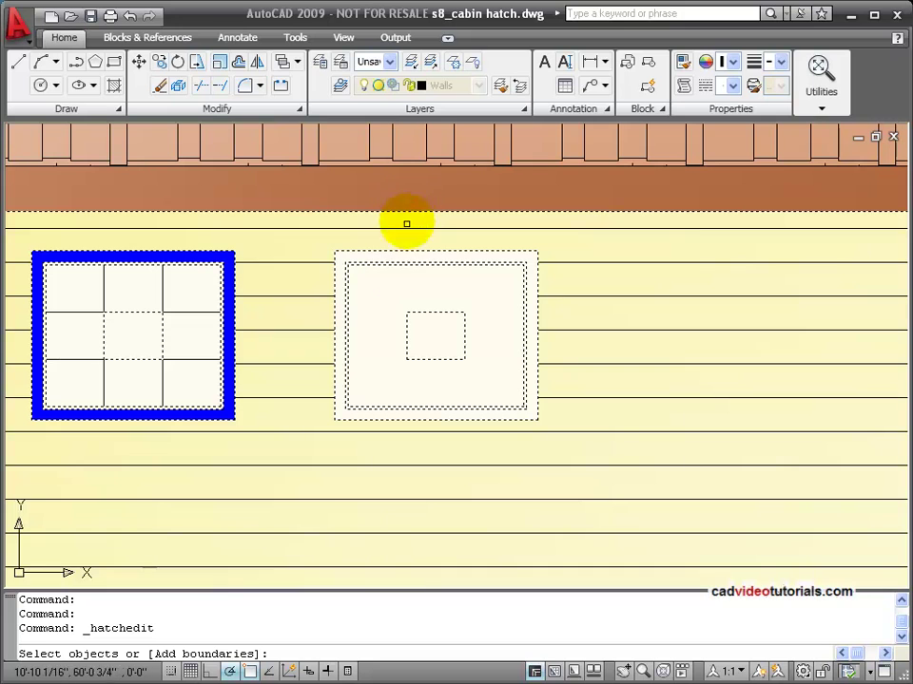
{"action": "left_click", "coordinate": [538, 299]}
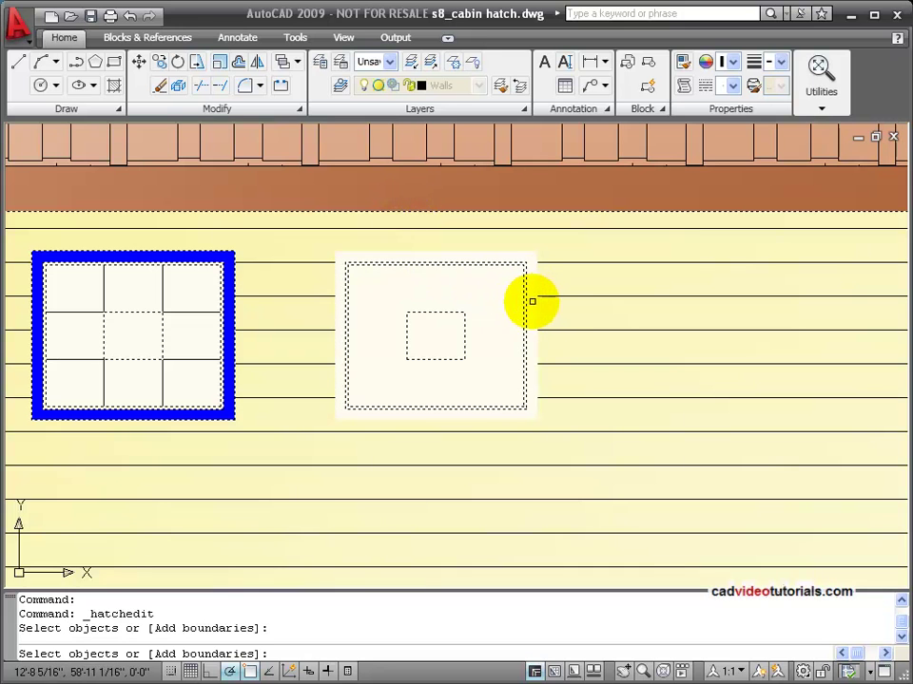
{"action": "left_click", "coordinate": [525, 302]}
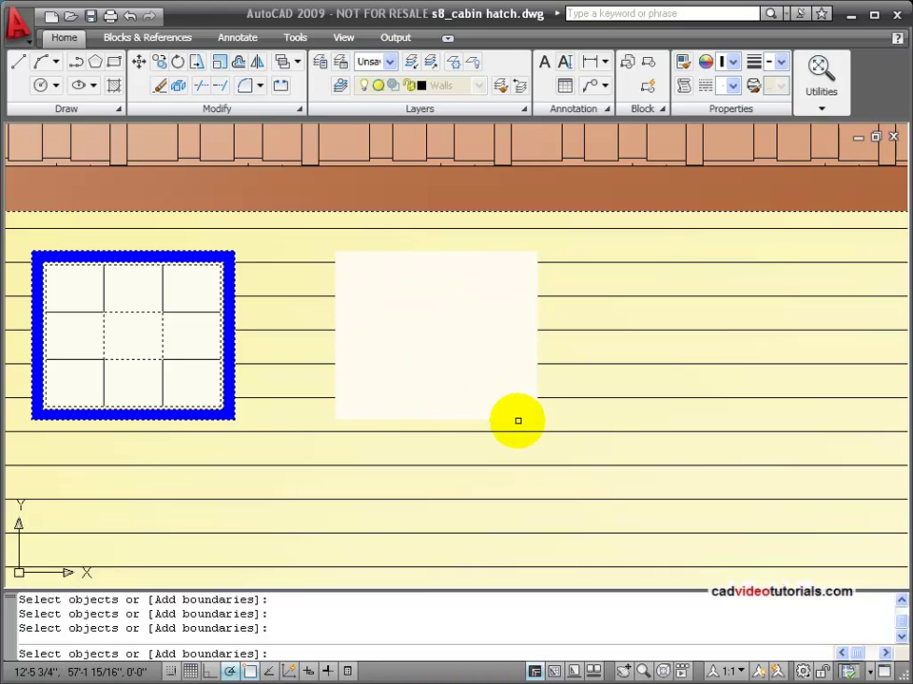
{"action": "right_click", "coordinate": [471, 421]}
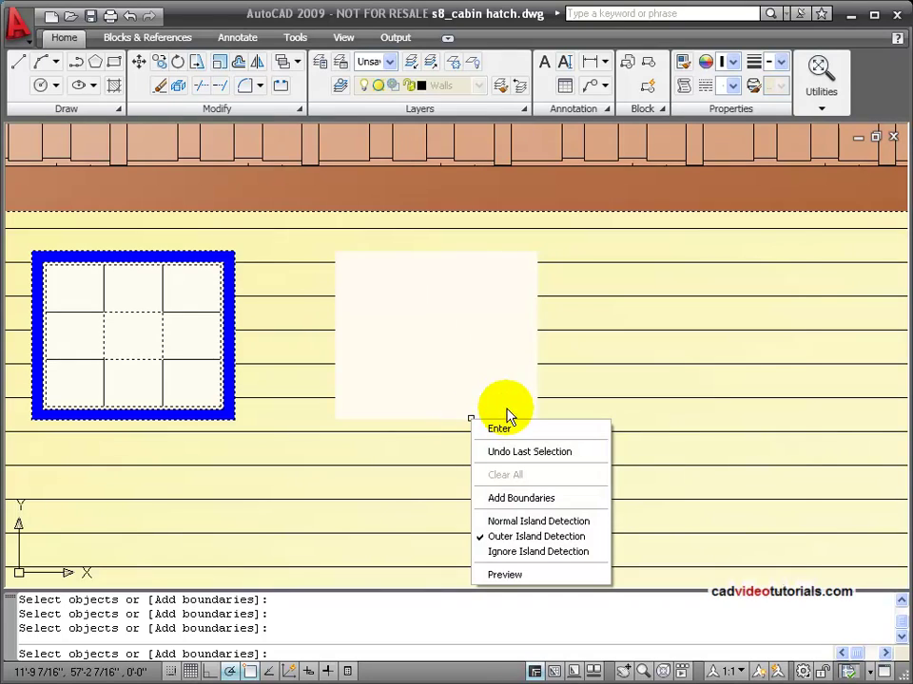
{"action": "left_click", "coordinate": [501, 429]}
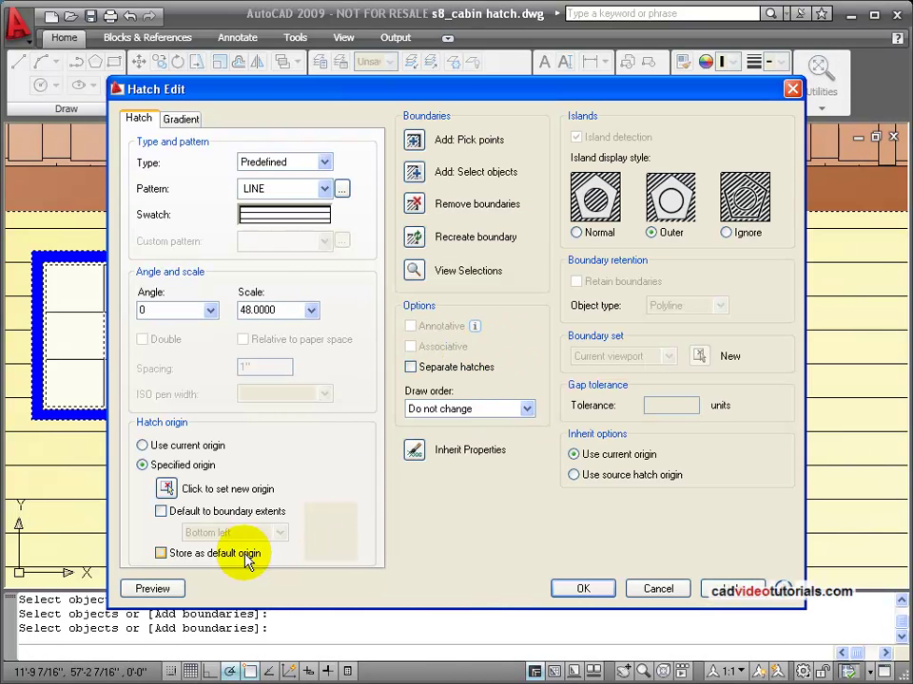
{"action": "left_click", "coordinate": [150, 590]}
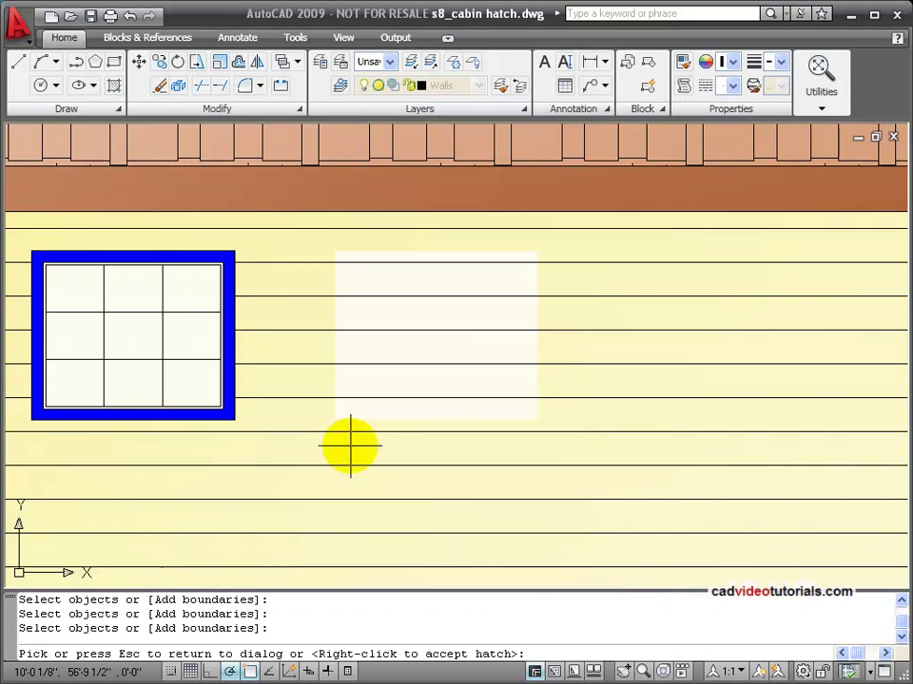
{"action": "right_click", "coordinate": [494, 382]}
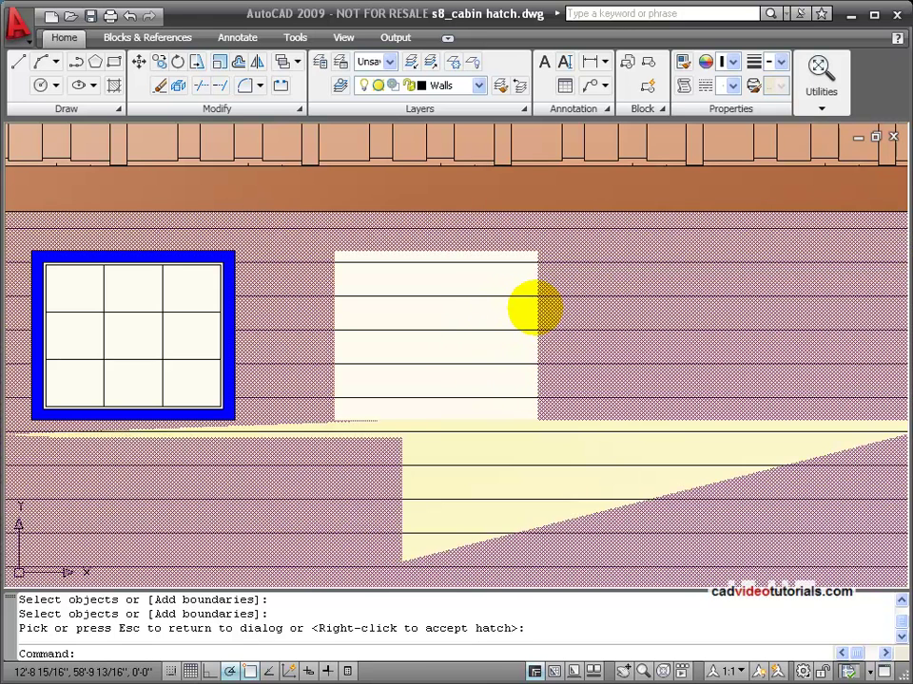
Remove the window opening's outer and inner rectangle boundaries from the gradient fill and accept the preview
{"action": "double_click", "coordinate": [535, 307]}
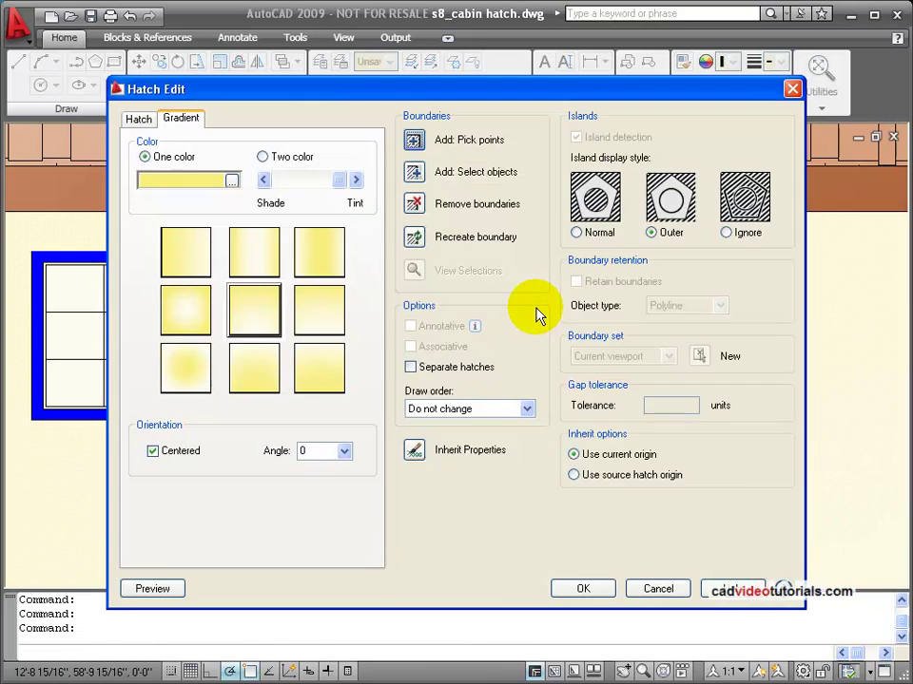
{"action": "left_click", "coordinate": [414, 203]}
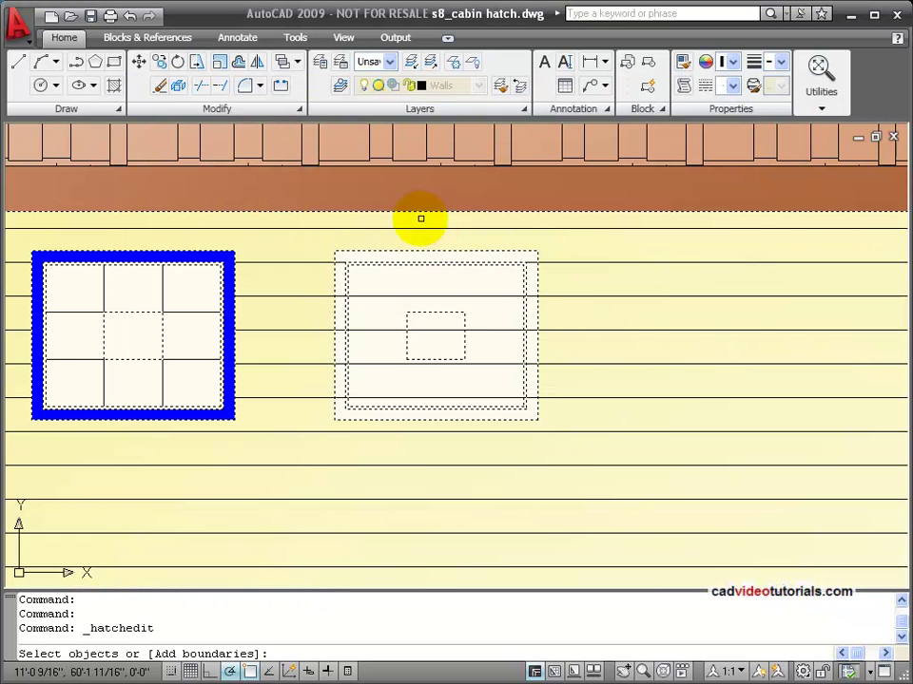
{"action": "left_click", "coordinate": [537, 307]}
{"action": "left_click", "coordinate": [524, 310]}
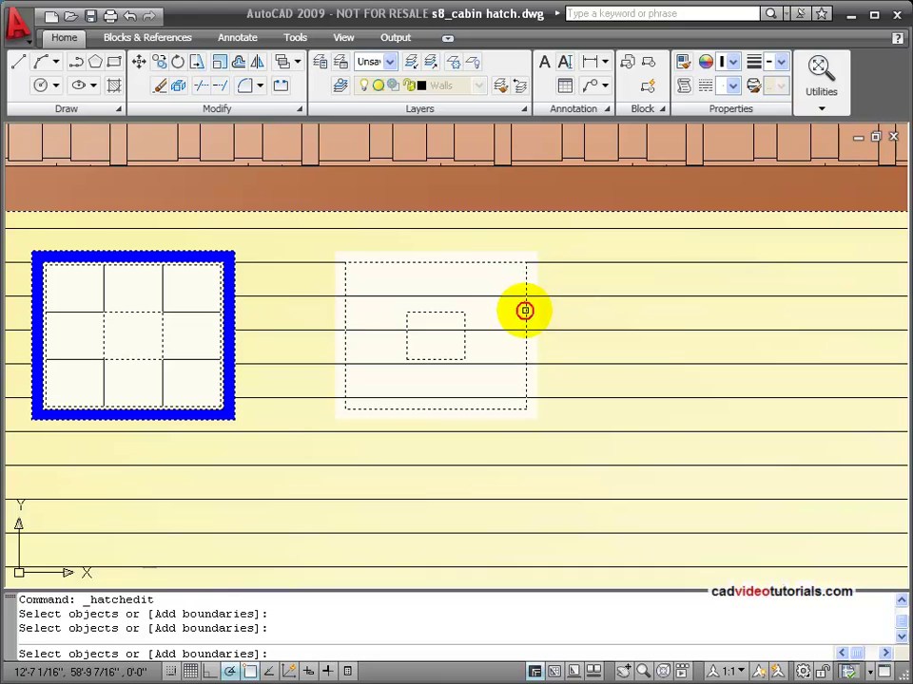
{"action": "left_click", "coordinate": [462, 309]}
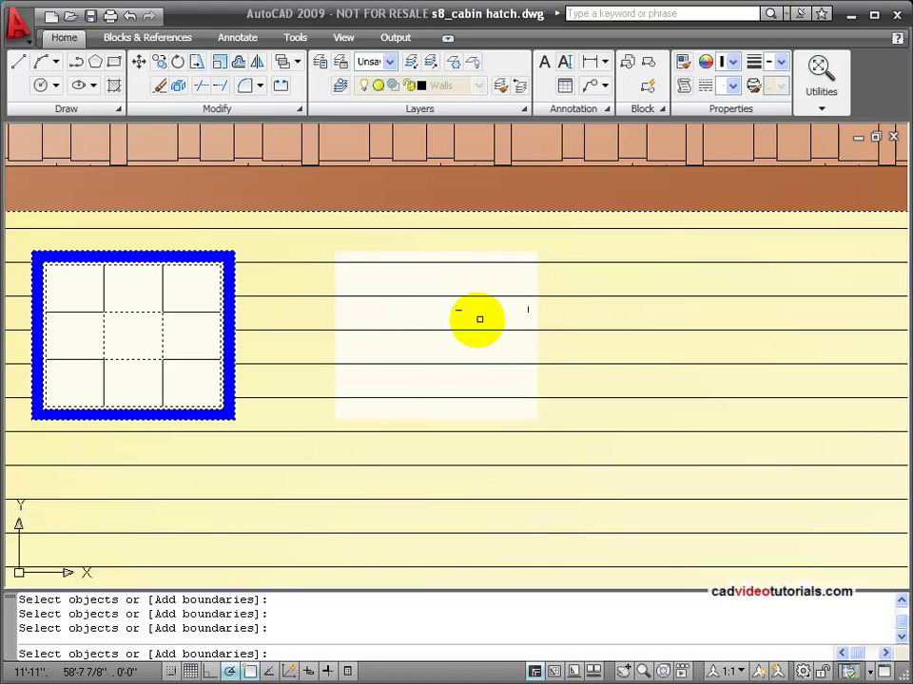
{"action": "right_click", "coordinate": [459, 326]}
{"action": "left_click", "coordinate": [472, 333]}
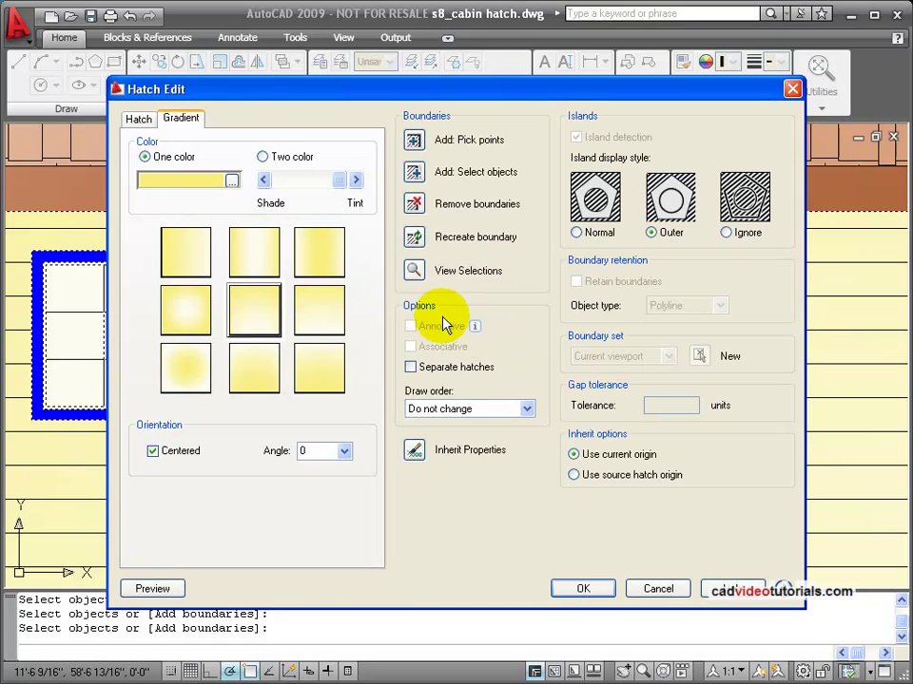
{"action": "left_click", "coordinate": [170, 585]}
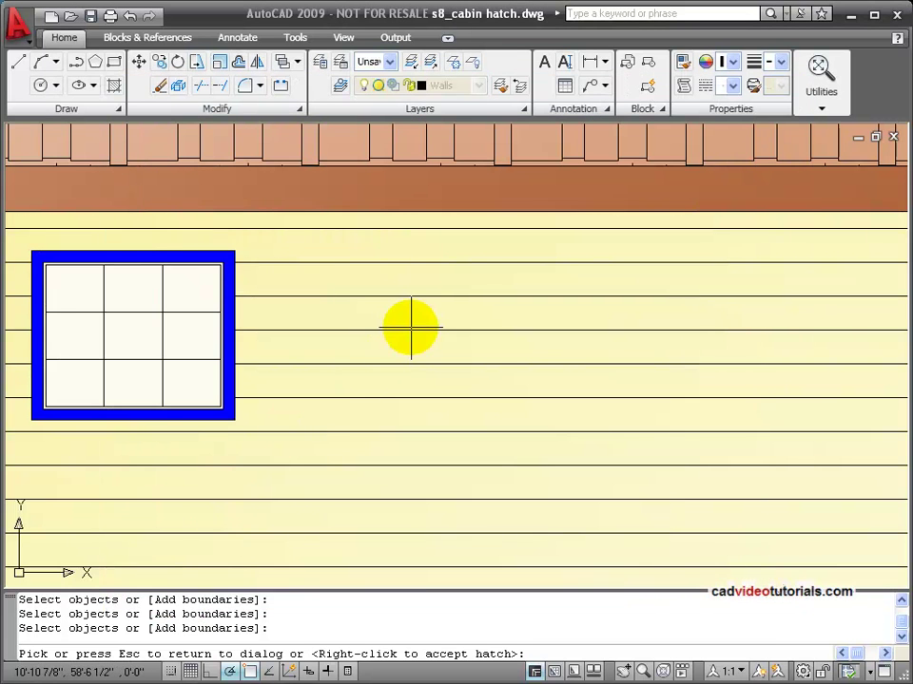
{"action": "right_click", "coordinate": [478, 340]}
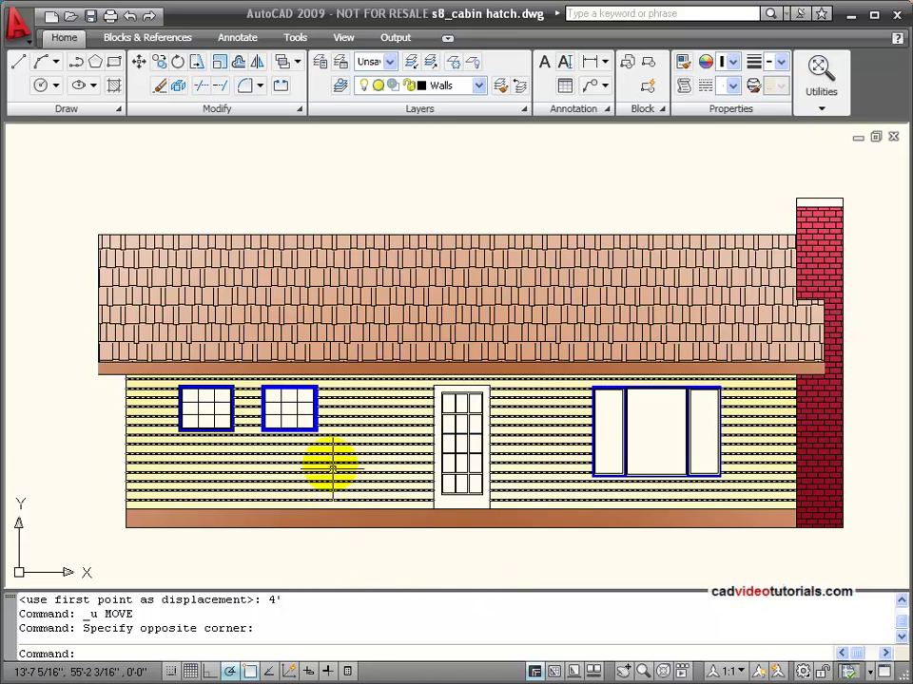
Window-select the second window and move it 4' right with Ortho on, from its lower-right corner
{"action": "scroll", "coordinate": [296, 419], "scroll_direction": "up", "scroll_amount": 5}
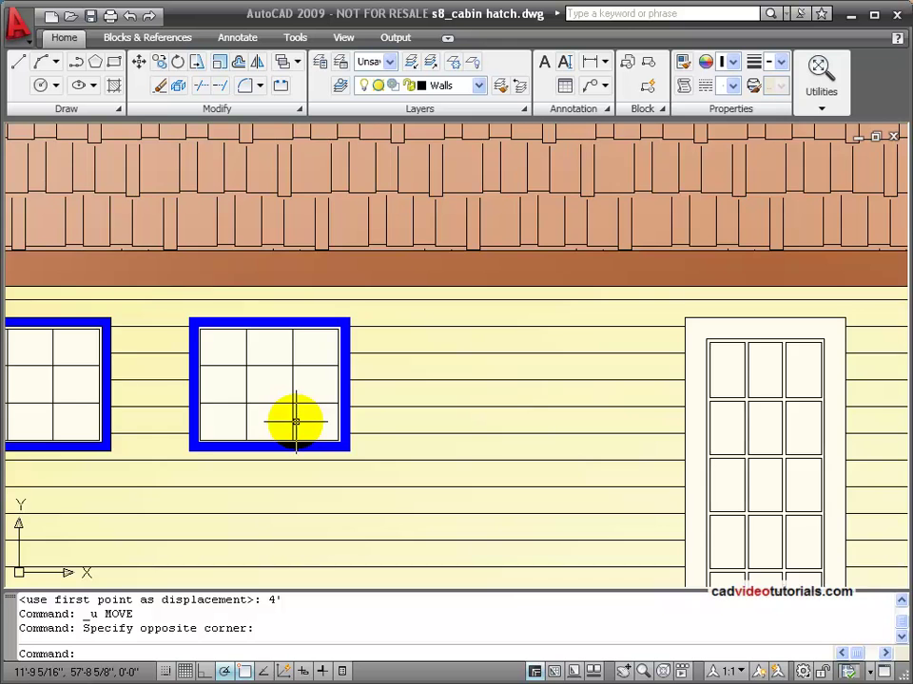
{"action": "middle_click_drag", "start_coordinate": [295, 419], "coordinate": [421, 385]}
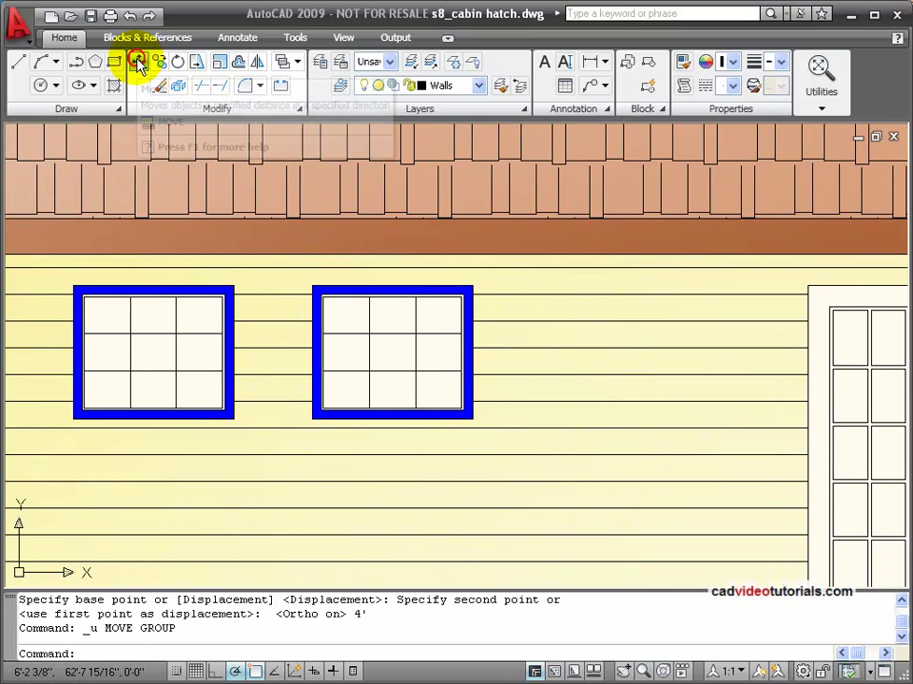
{"action": "left_click", "coordinate": [139, 63]}
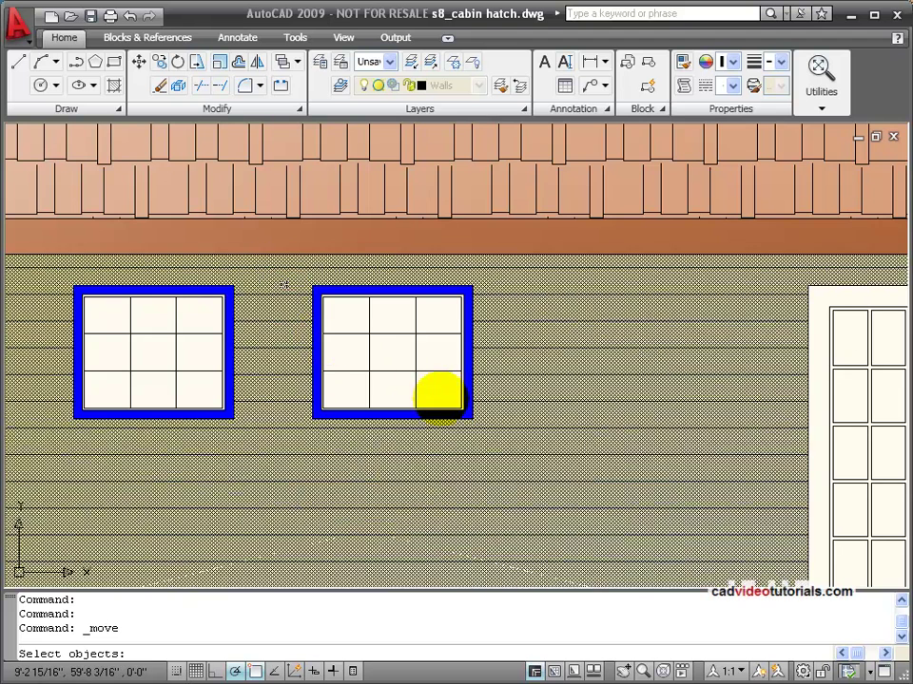
{"action": "left_click", "coordinate": [464, 328]}
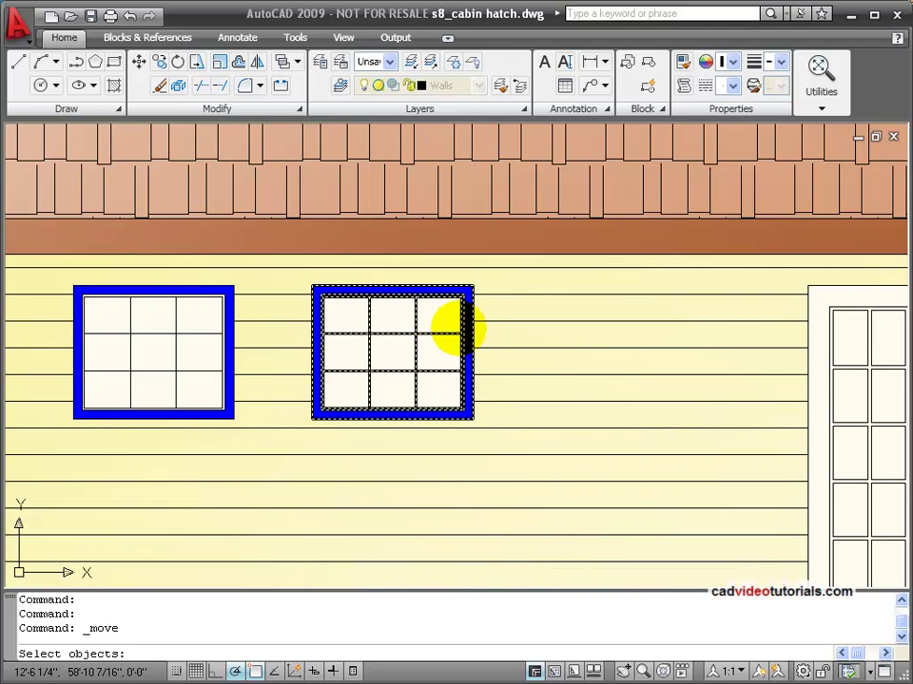
{"action": "left_click", "coordinate": [398, 289]}
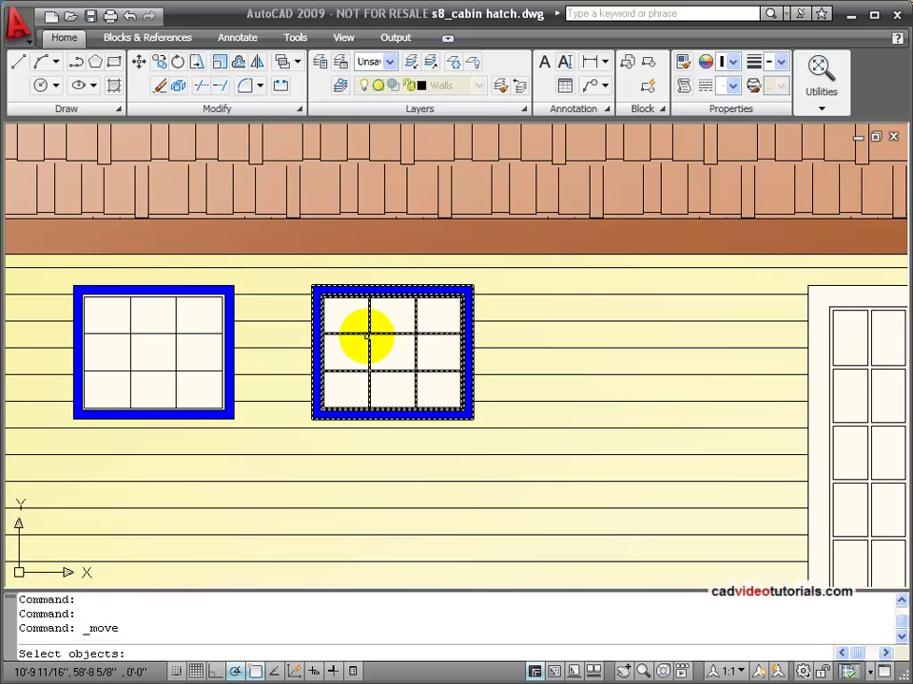
{"action": "type", "text": "w"}
{"action": "key", "text": "Return"}
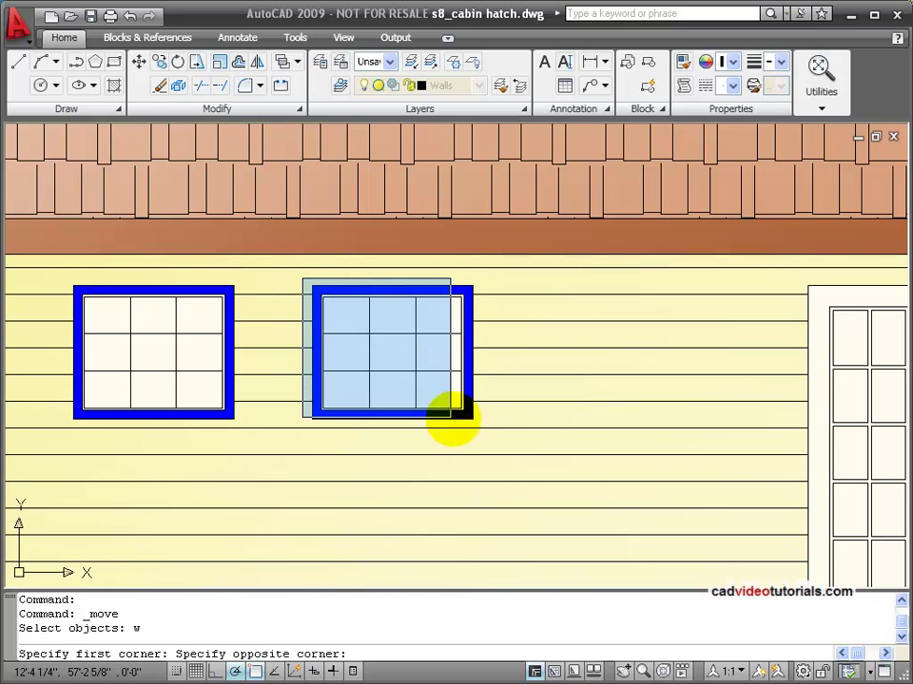
{"action": "left_click", "coordinate": [492, 430]}
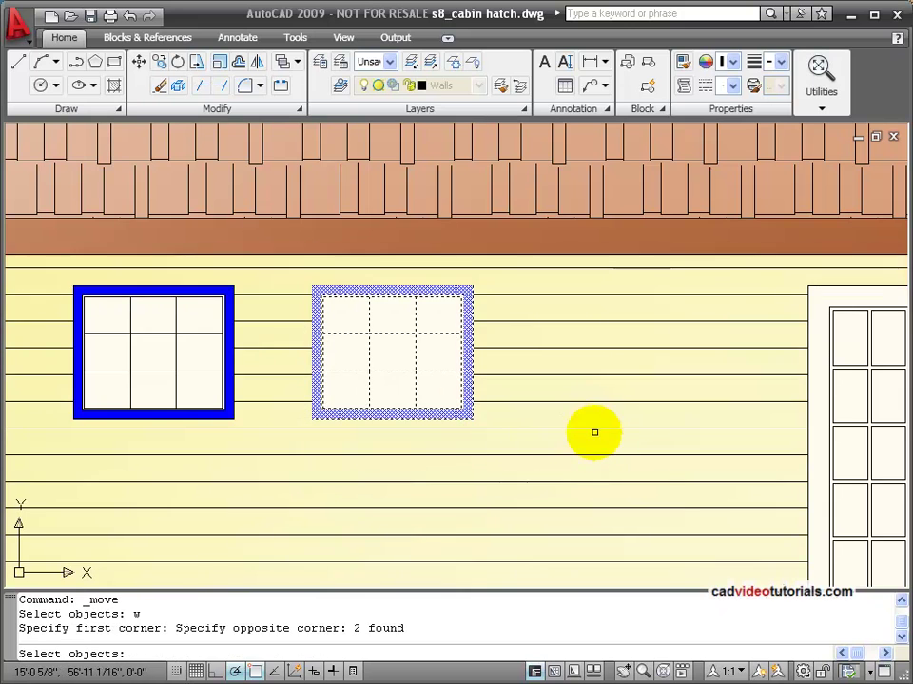
{"action": "key", "text": "Return"}
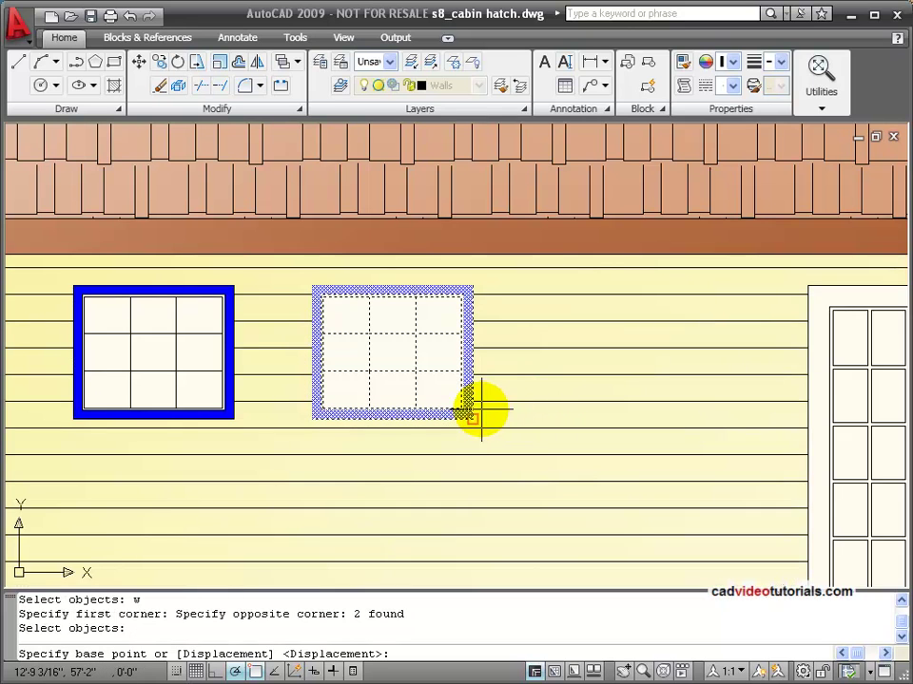
{"action": "left_click", "coordinate": [471, 418]}
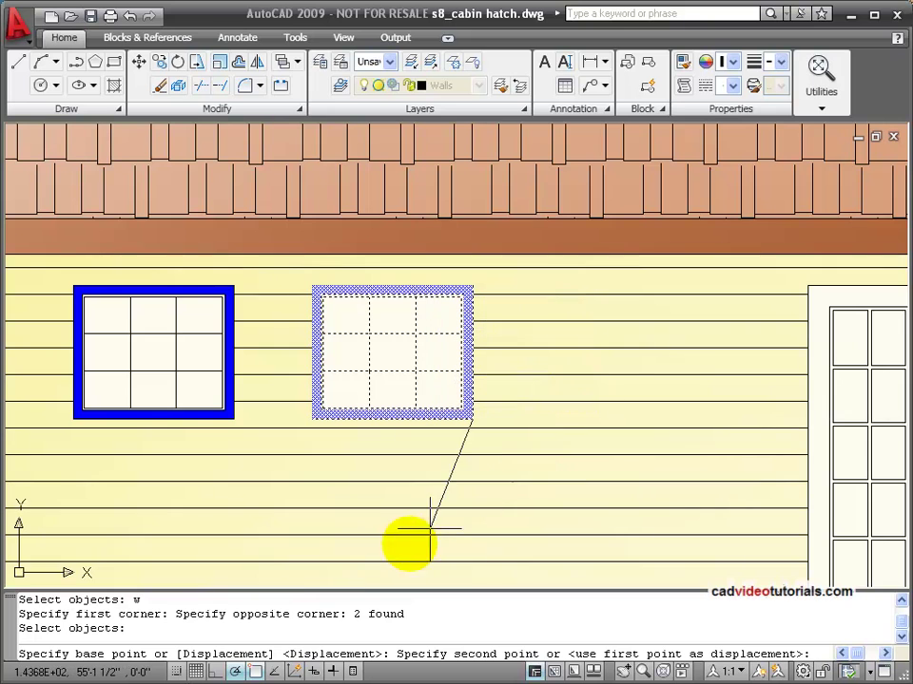
{"action": "left_click", "coordinate": [221, 671]}
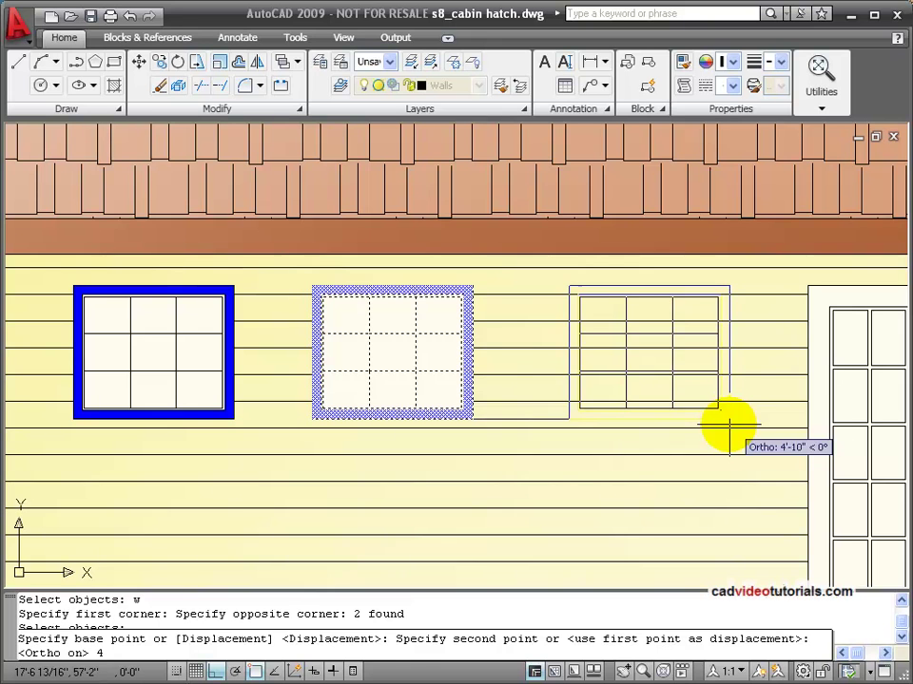
{"action": "key", "text": "Return"}
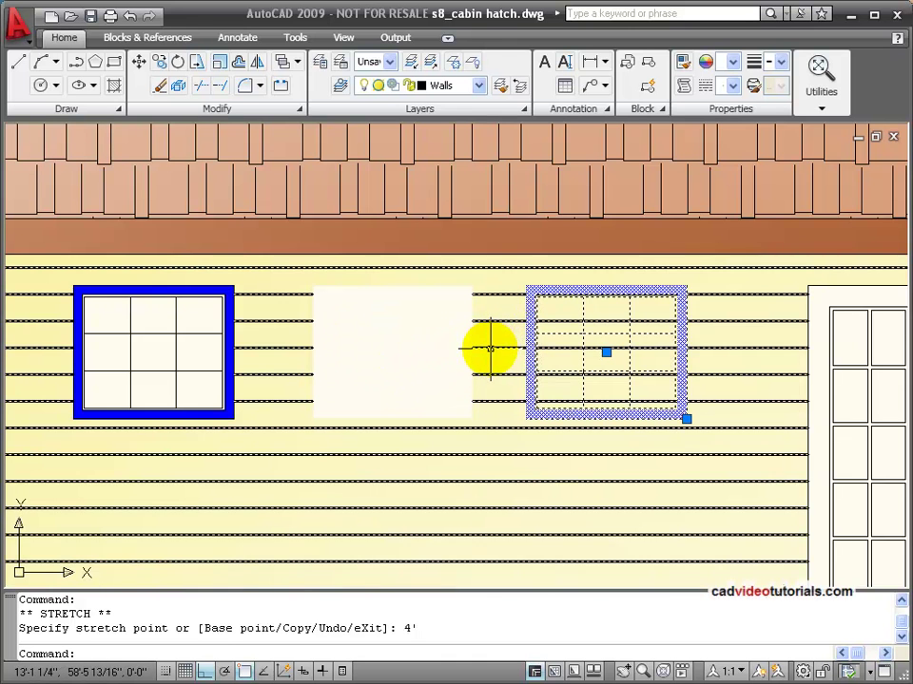
Check the siding hatch's properties with Ctrl+1, then close the properties listing
{"action": "left_click", "coordinate": [490, 348]}
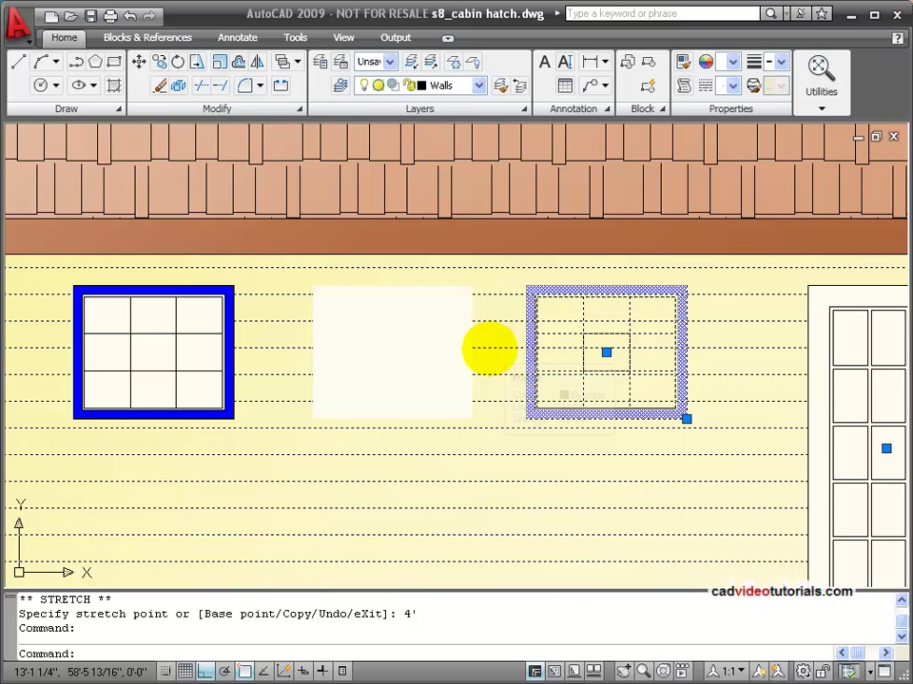
{"action": "key", "text": "ctrl+1"}
{"action": "key", "text": "Escape"}
{"action": "key", "text": "Escape"}
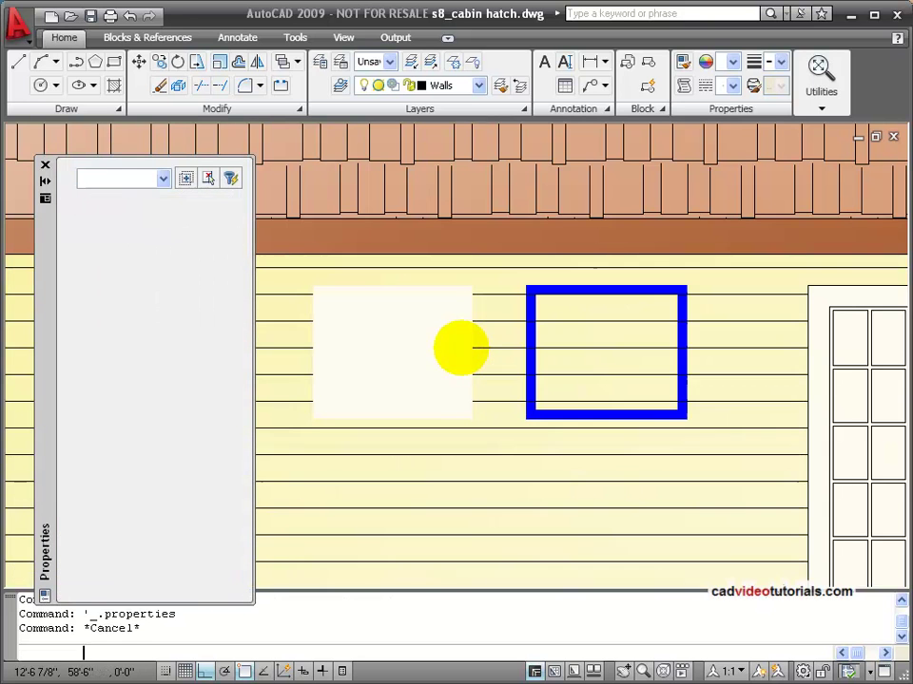
{"action": "left_click", "coordinate": [45, 163]}
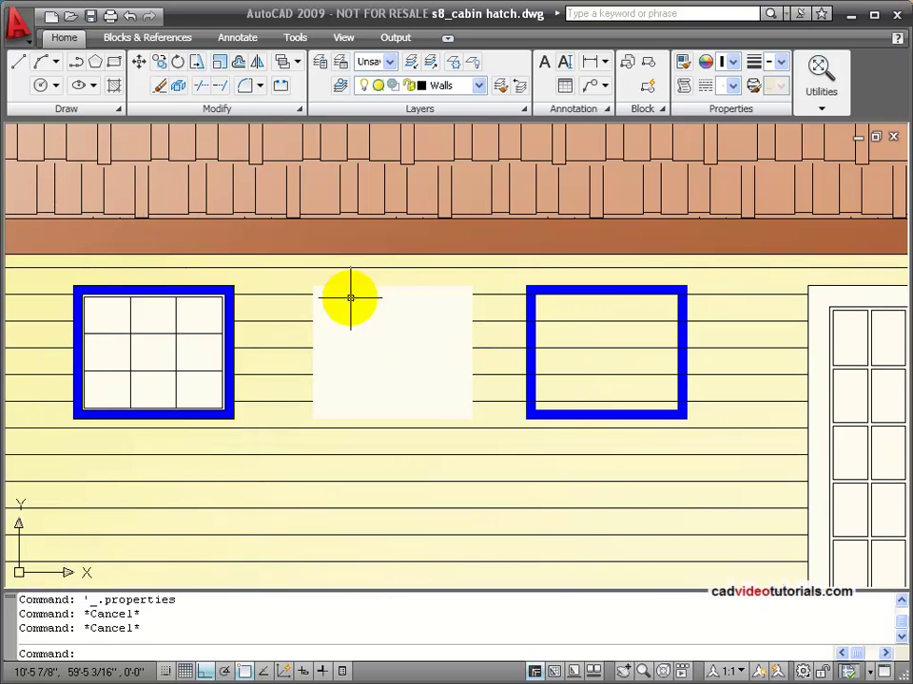
Remove the old window outlines from the siding hatch's boundaries
{"action": "double_click", "coordinate": [489, 323]}
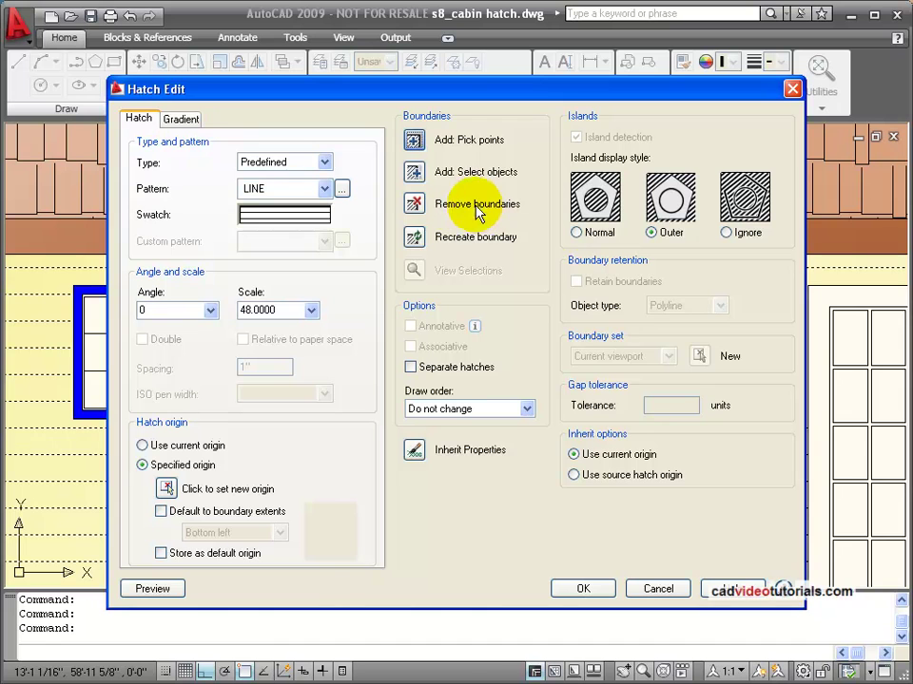
{"action": "left_click", "coordinate": [415, 207]}
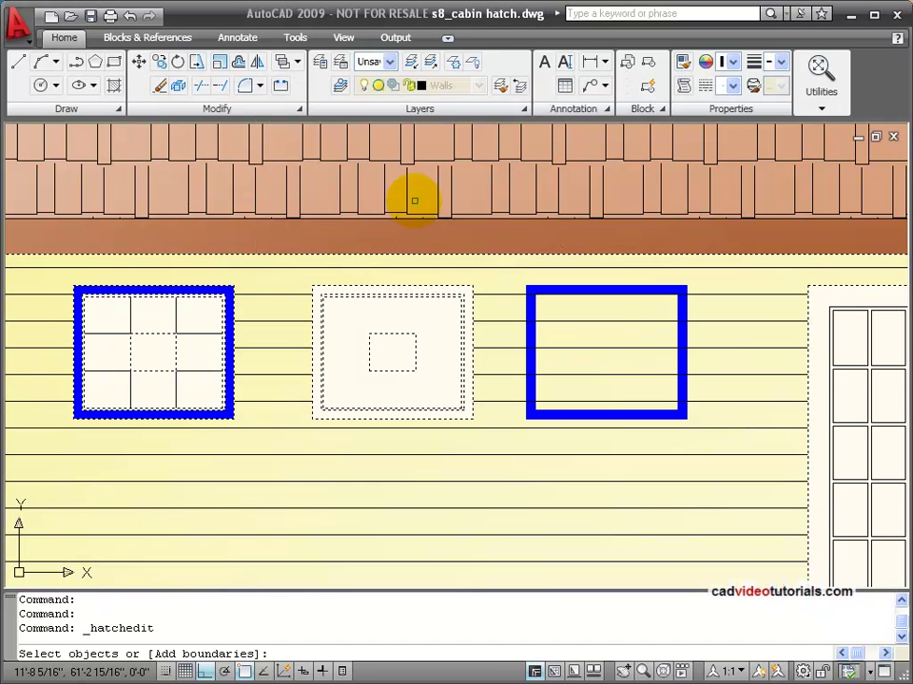
{"action": "left_click", "coordinate": [470, 338]}
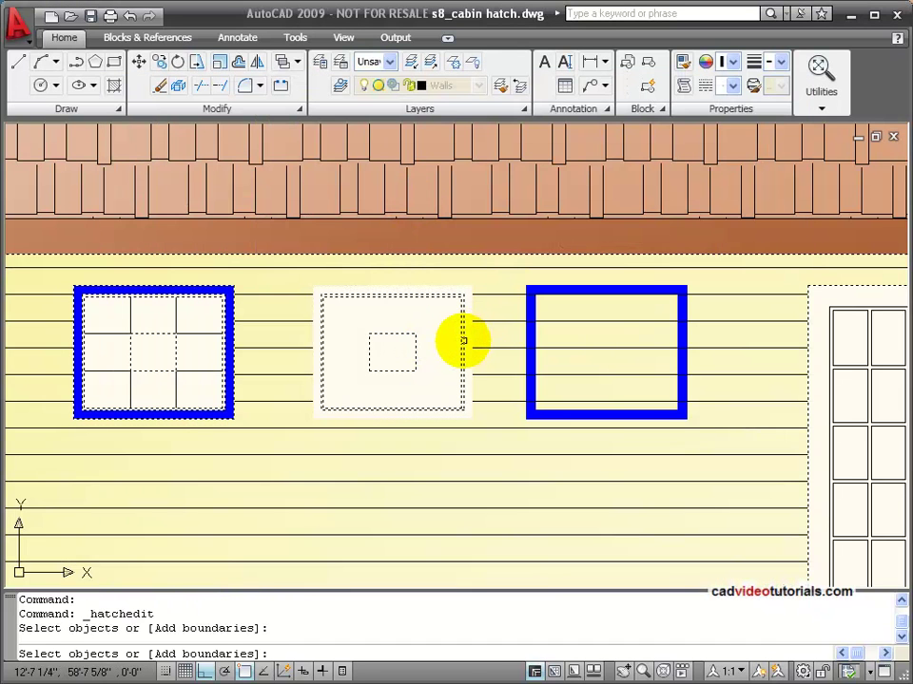
{"action": "left_click", "coordinate": [463, 340]}
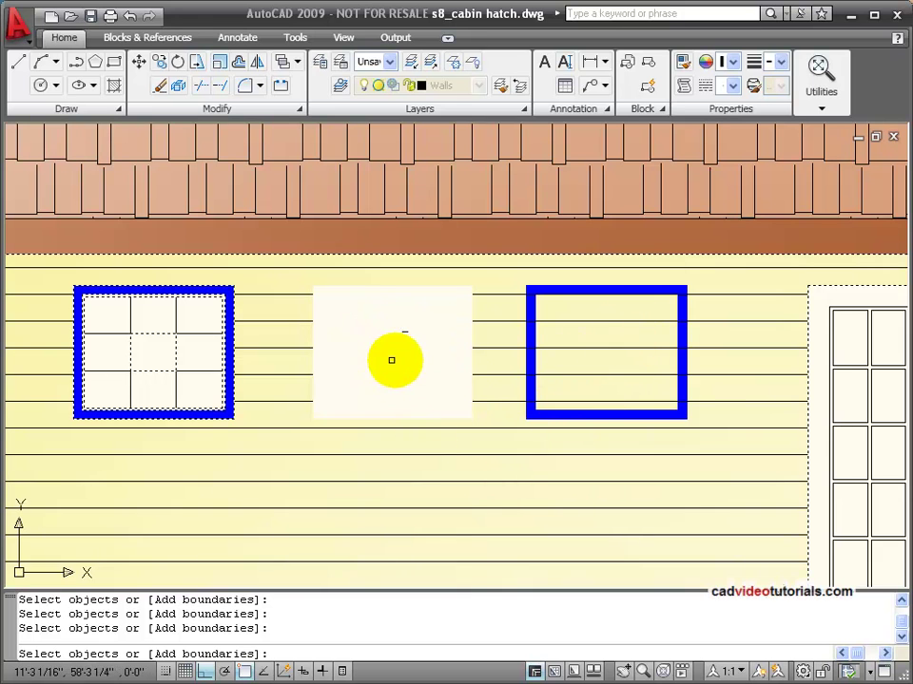
Add the moved window as a siding hatch boundary by picking inside it, and accept the preview
{"action": "right_click", "coordinate": [406, 499]}
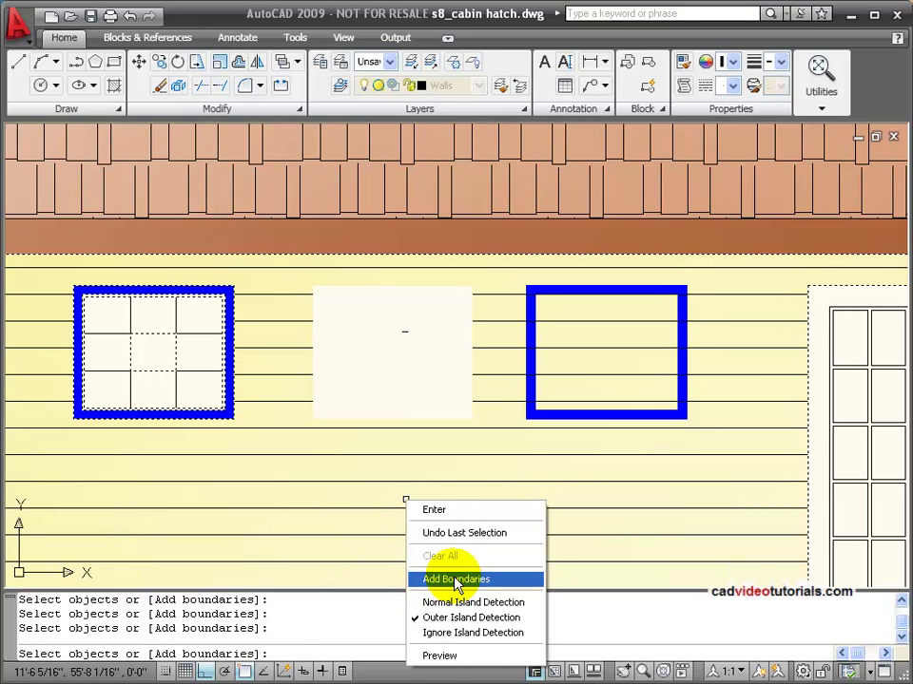
{"action": "left_click", "coordinate": [456, 580]}
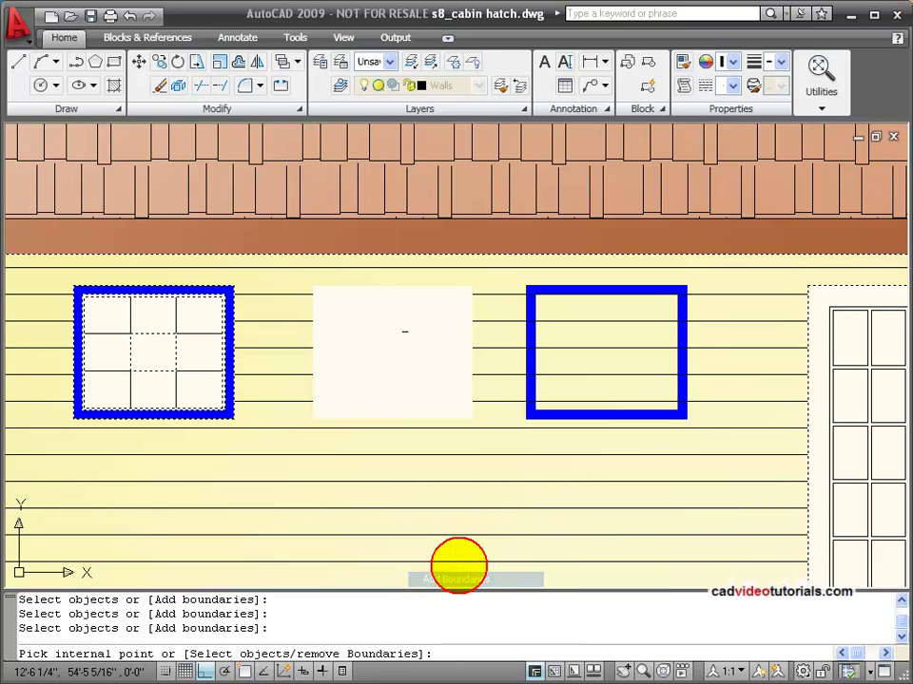
{"action": "left_click", "coordinate": [608, 288]}
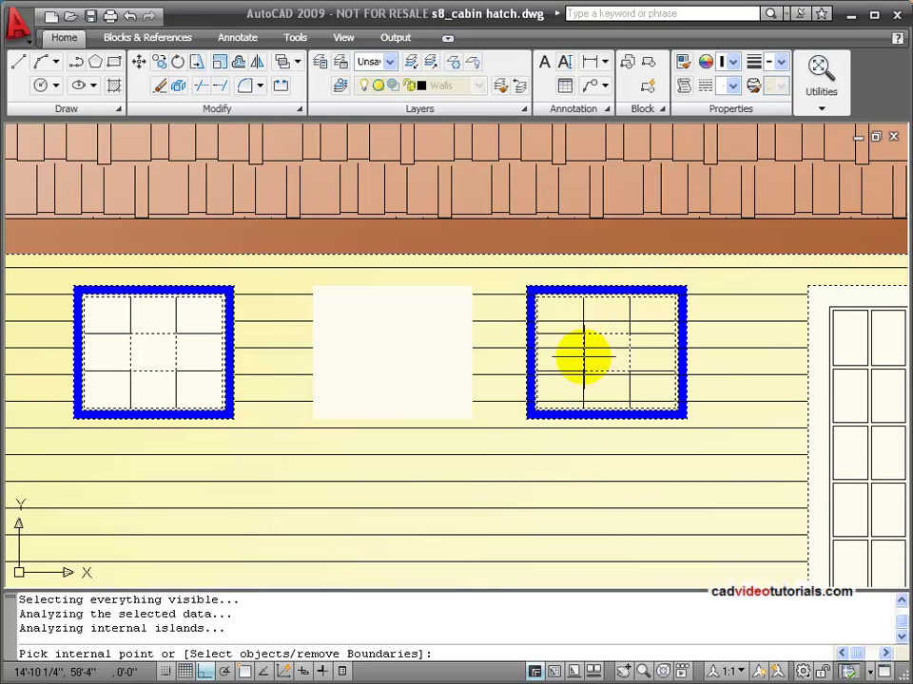
{"action": "right_click", "coordinate": [400, 513]}
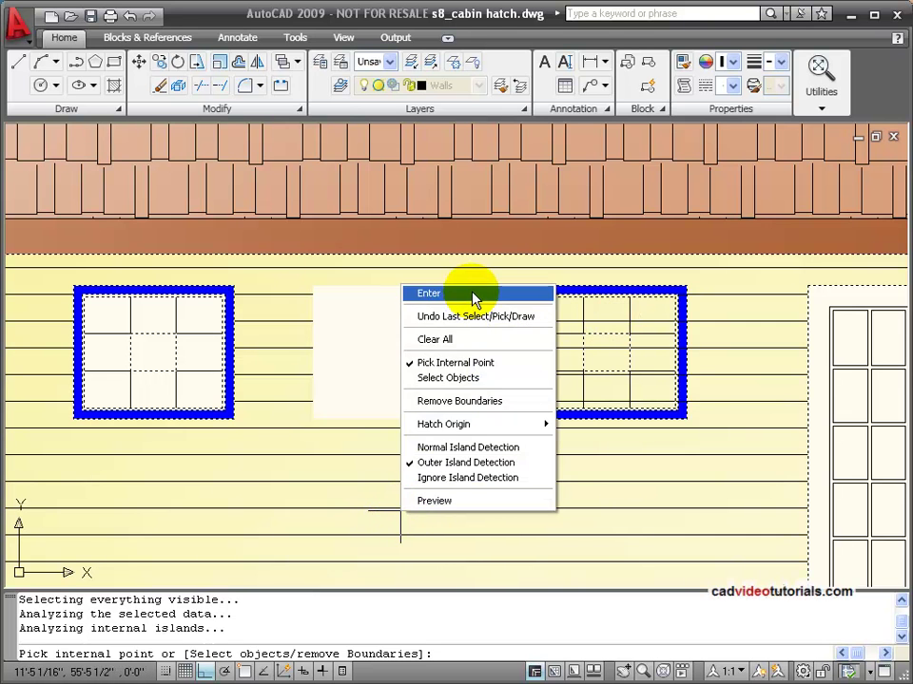
{"action": "left_click", "coordinate": [470, 292]}
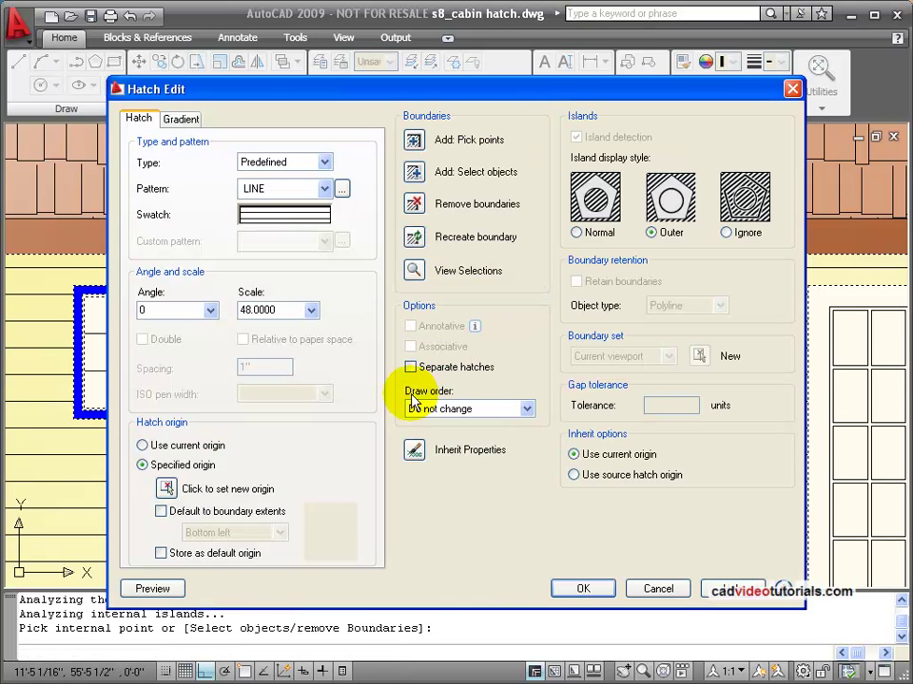
{"action": "left_click", "coordinate": [150, 588]}
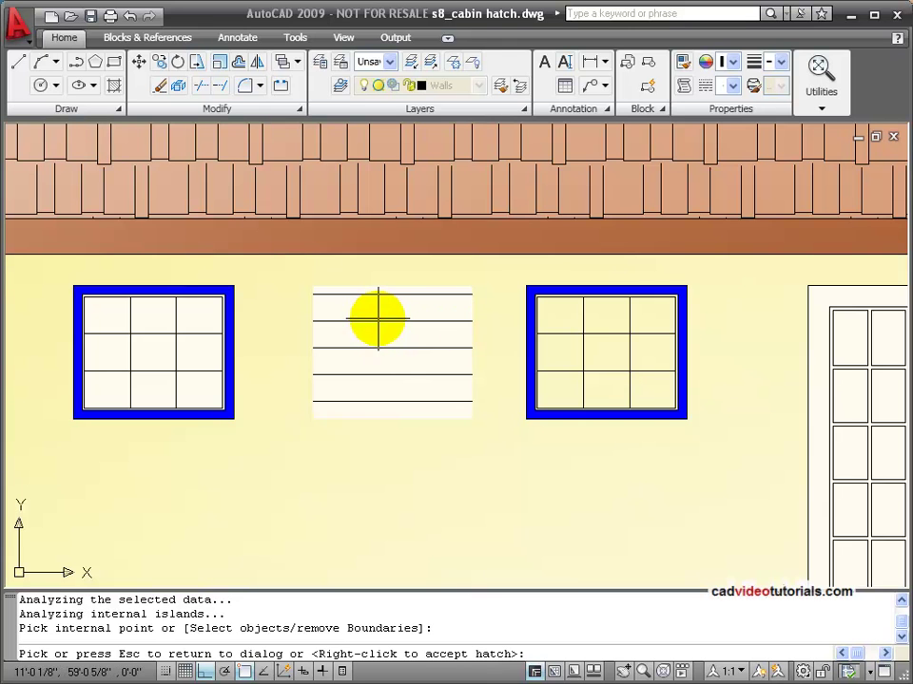
{"action": "right_click", "coordinate": [436, 464]}
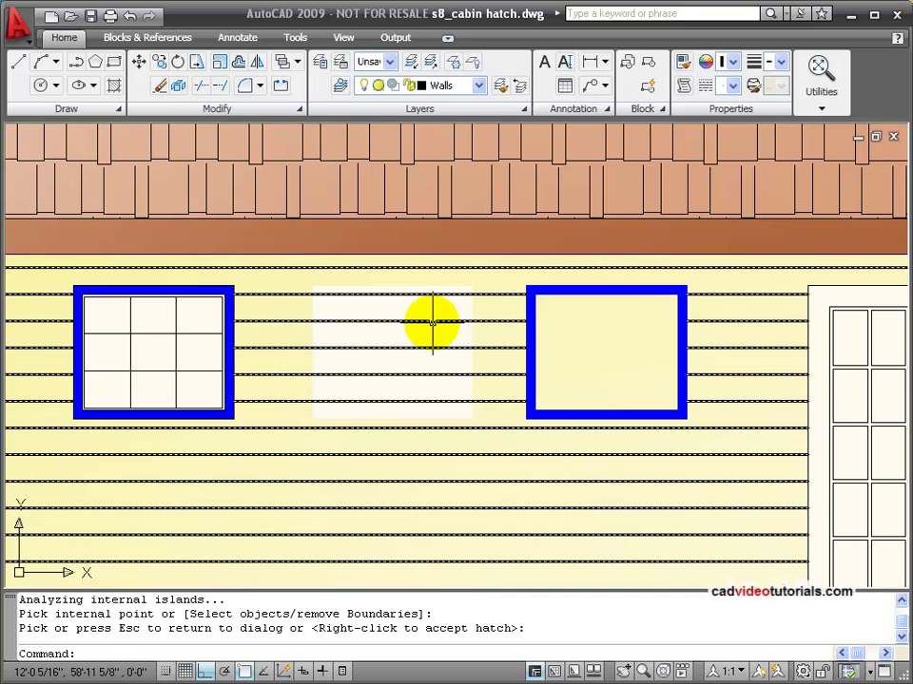
Set the siding hatch's draw order to Bring to front
{"action": "left_click", "coordinate": [433, 321]}
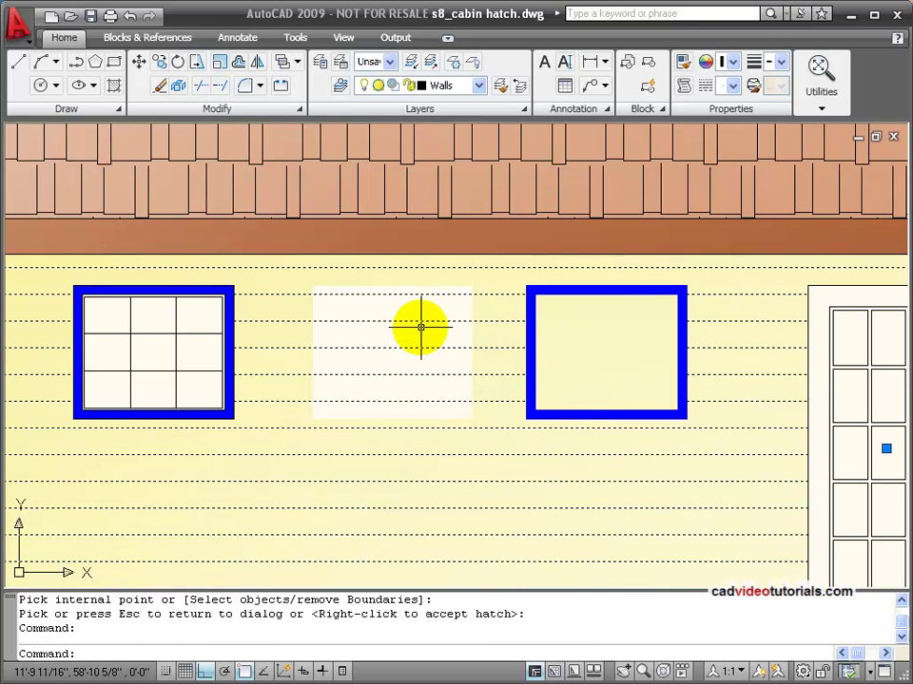
{"action": "double_click", "coordinate": [419, 321]}
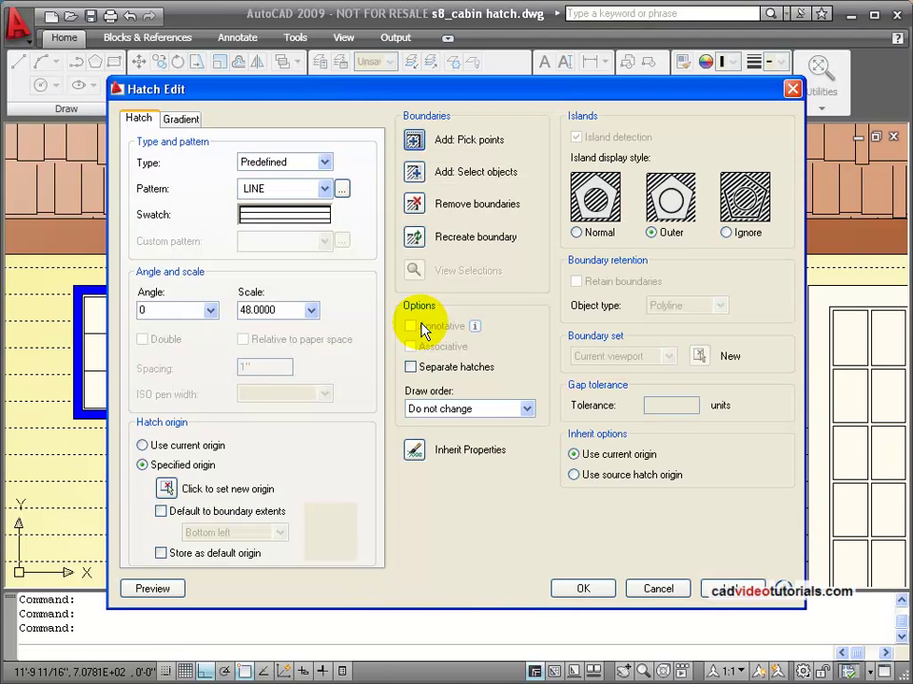
{"action": "left_click", "coordinate": [526, 408]}
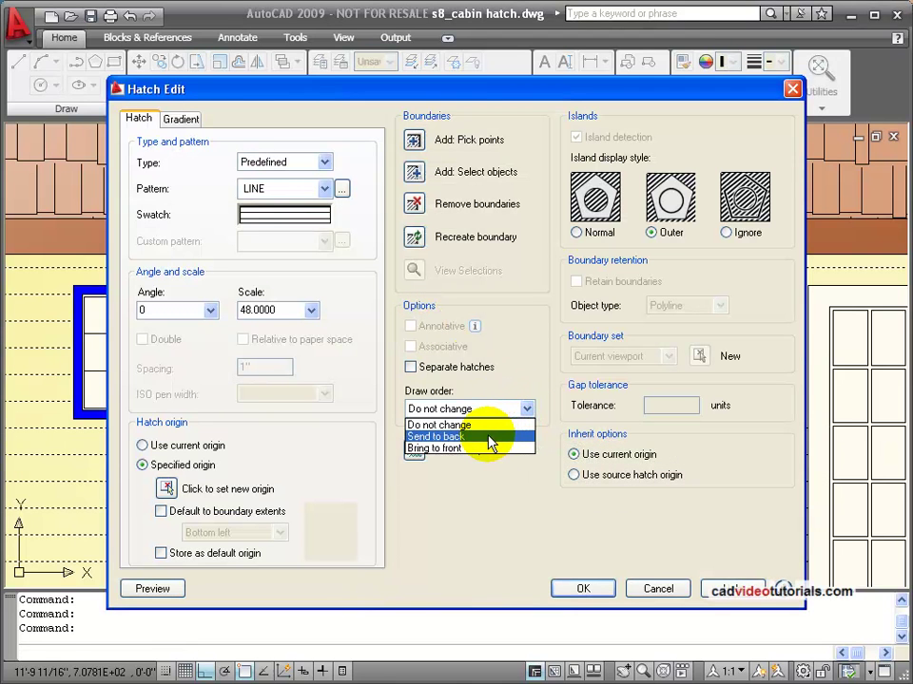
{"action": "left_click", "coordinate": [484, 447]}
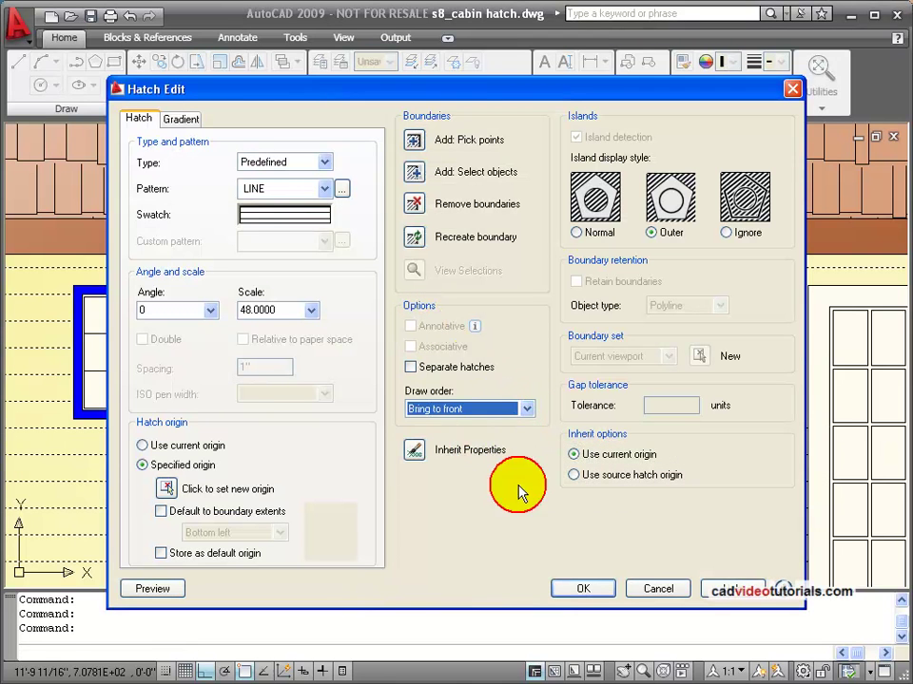
{"action": "left_click", "coordinate": [582, 588]}
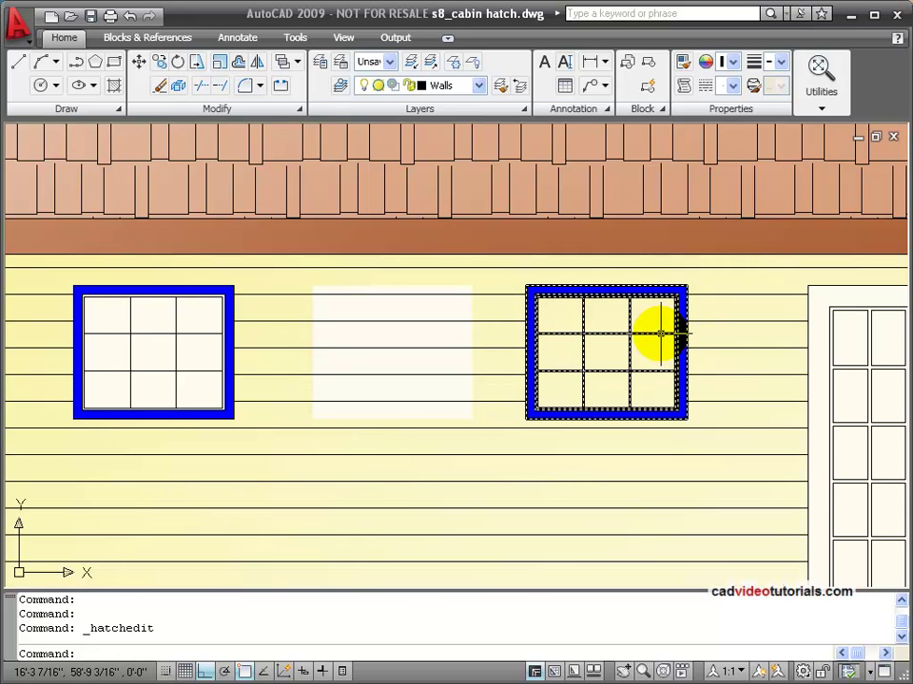
Bring the moved right window block to the front so it shows over the hatch
{"action": "left_click", "coordinate": [656, 331]}
{"action": "double_click", "coordinate": [618, 323]}
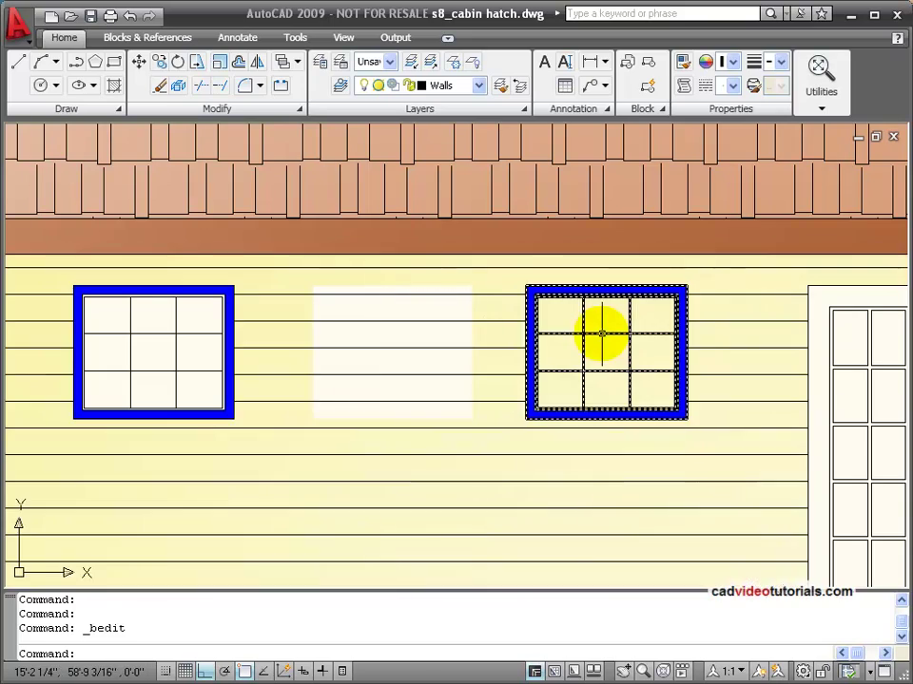
{"action": "left_click", "coordinate": [600, 334]}
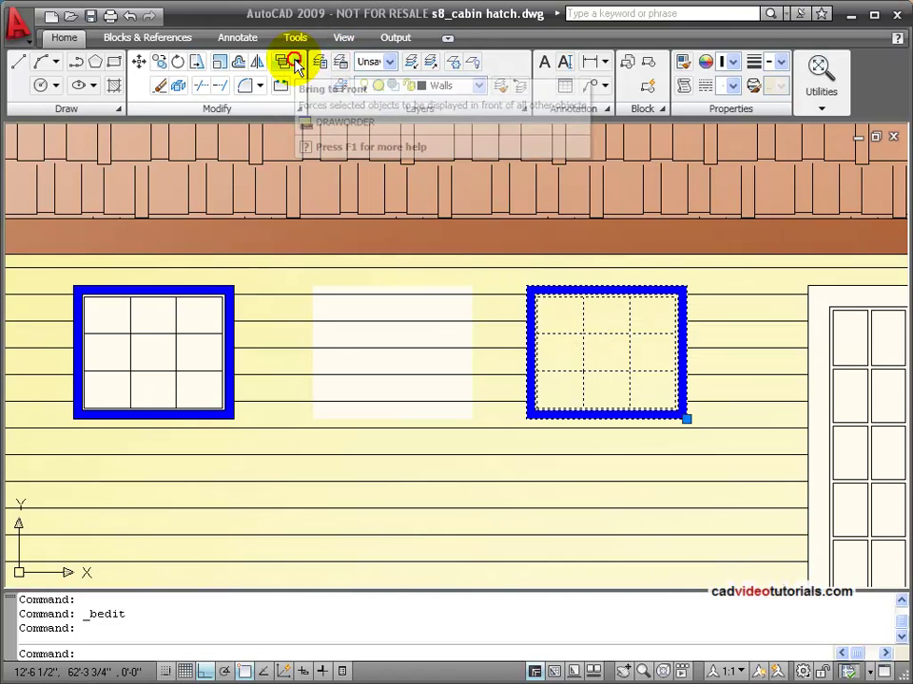
{"action": "left_click", "coordinate": [296, 63]}
{"action": "left_click", "coordinate": [312, 92]}
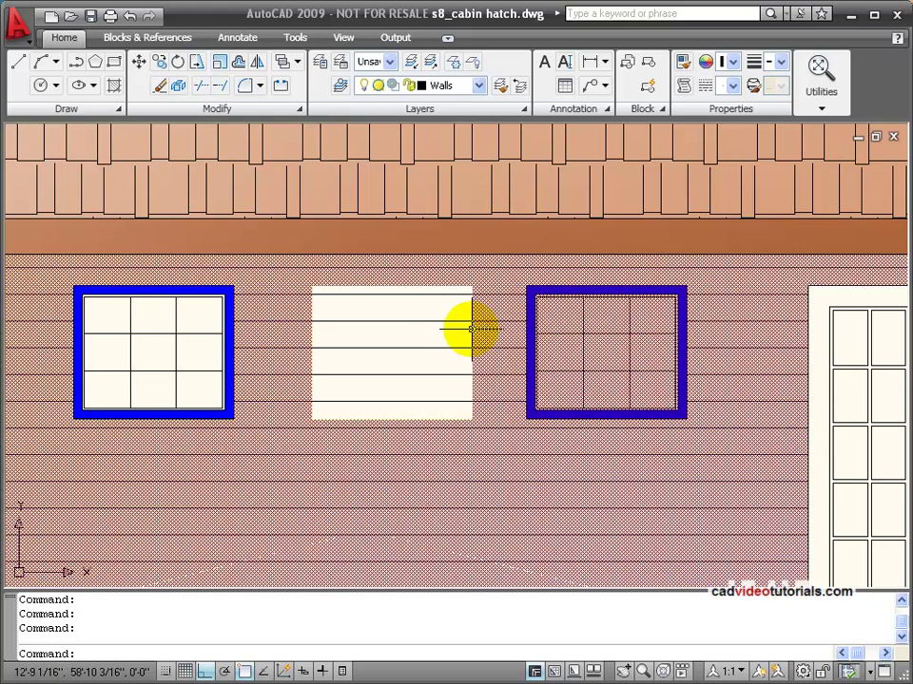
Remove the old window spot's boundaries from the wall's gradient fill
{"action": "double_click", "coordinate": [470, 329]}
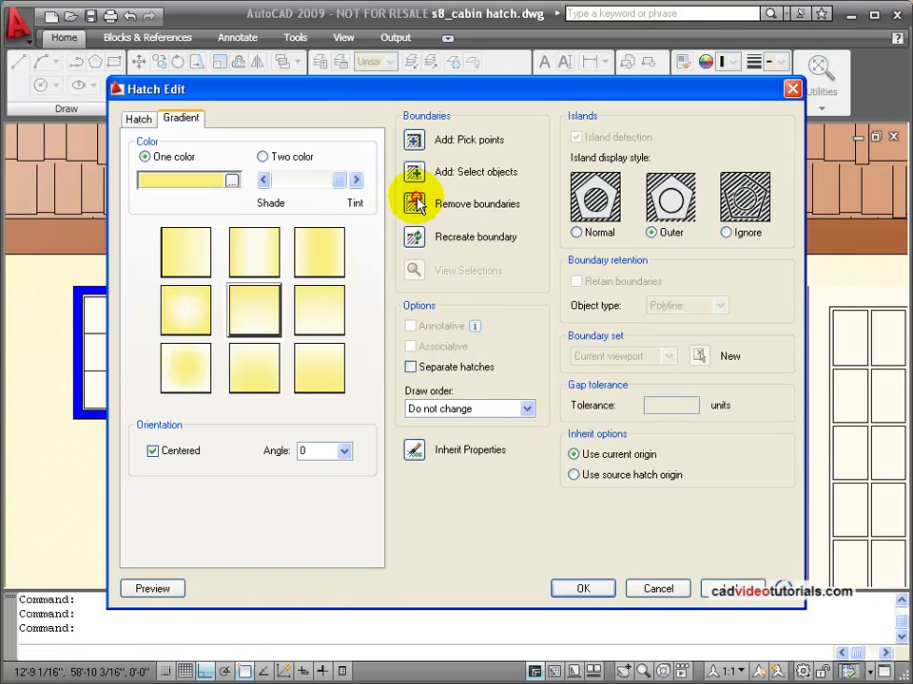
{"action": "left_click", "coordinate": [419, 203]}
{"action": "left_click", "coordinate": [466, 330]}
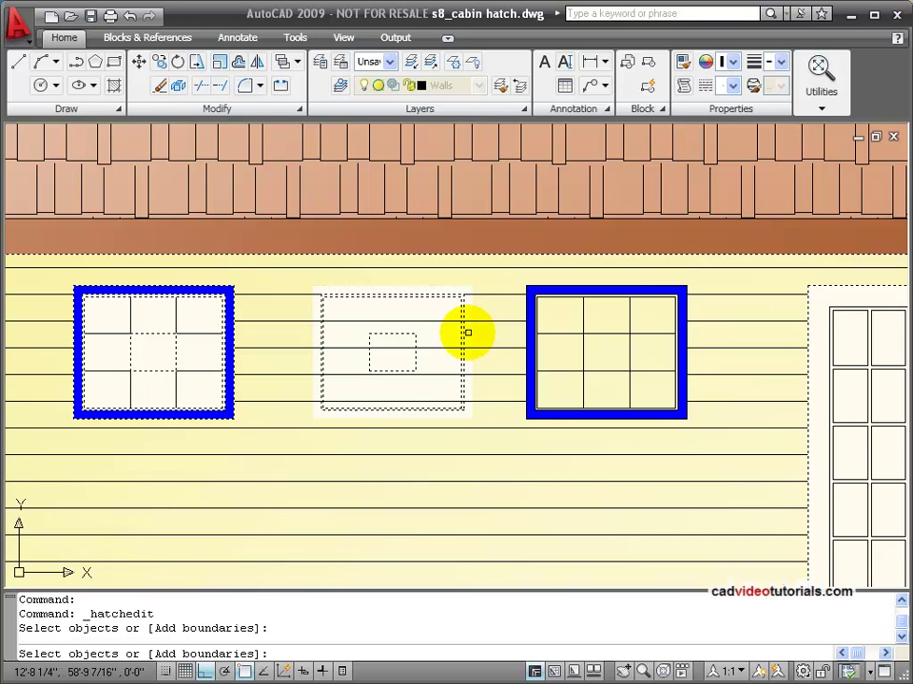
{"action": "left_click", "coordinate": [464, 333]}
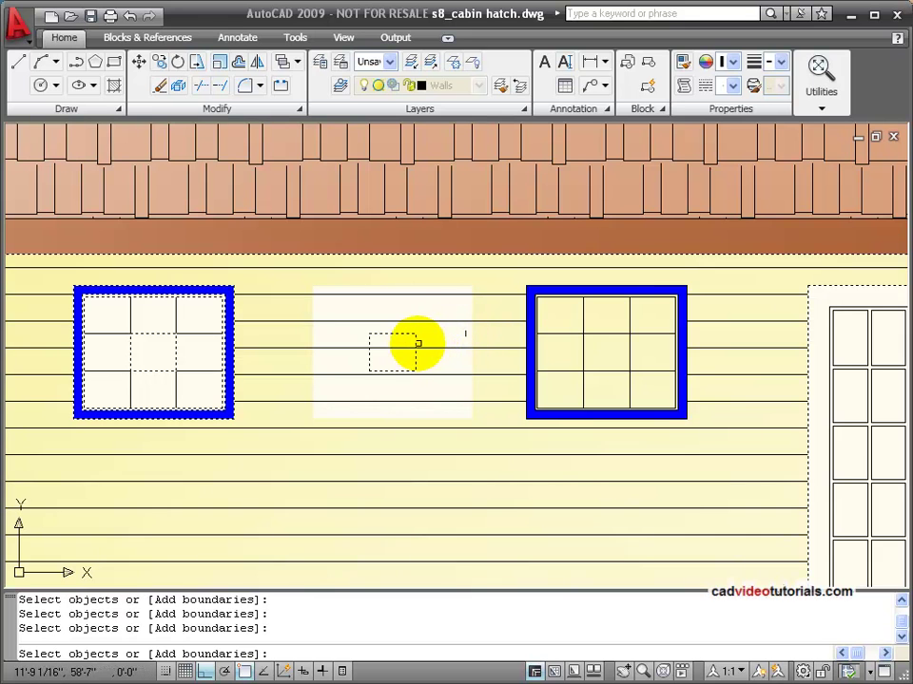
Add the moved right window as a gradient fill boundary, preview, and apply the changes
{"action": "right_click", "coordinate": [433, 422]}
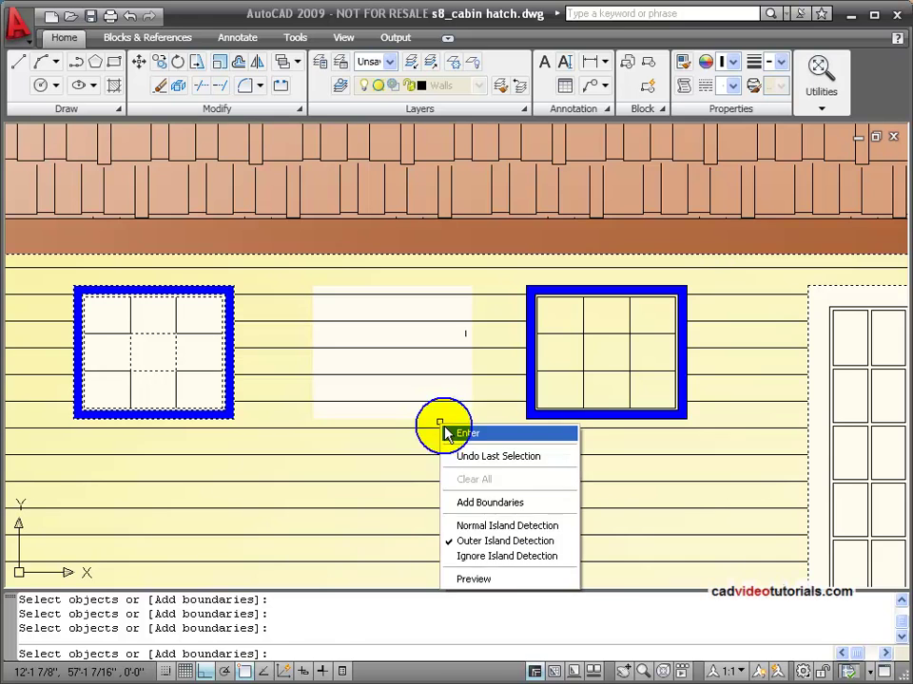
{"action": "left_click", "coordinate": [491, 500]}
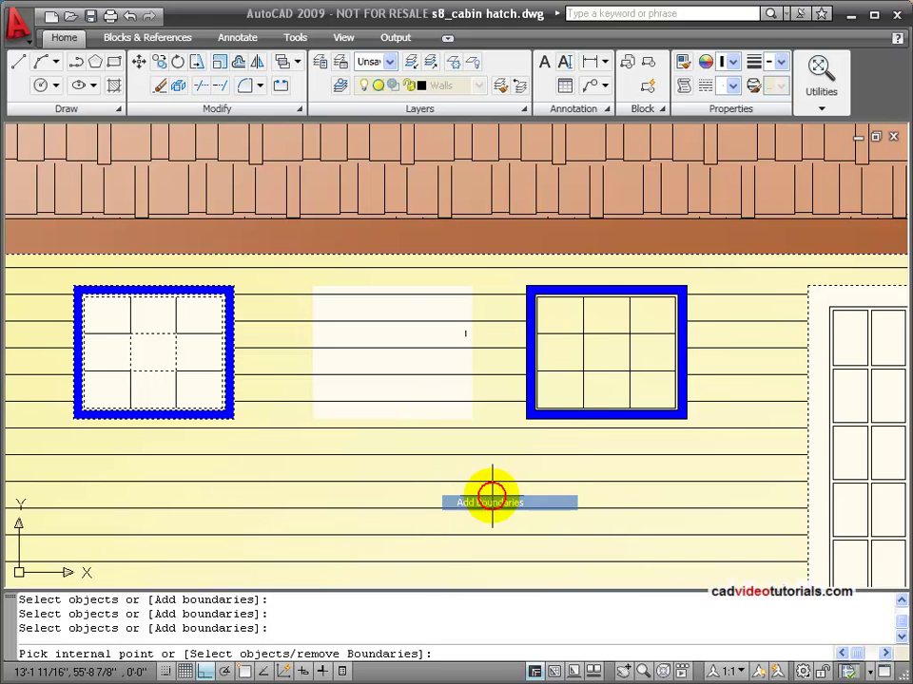
{"action": "left_click", "coordinate": [589, 291]}
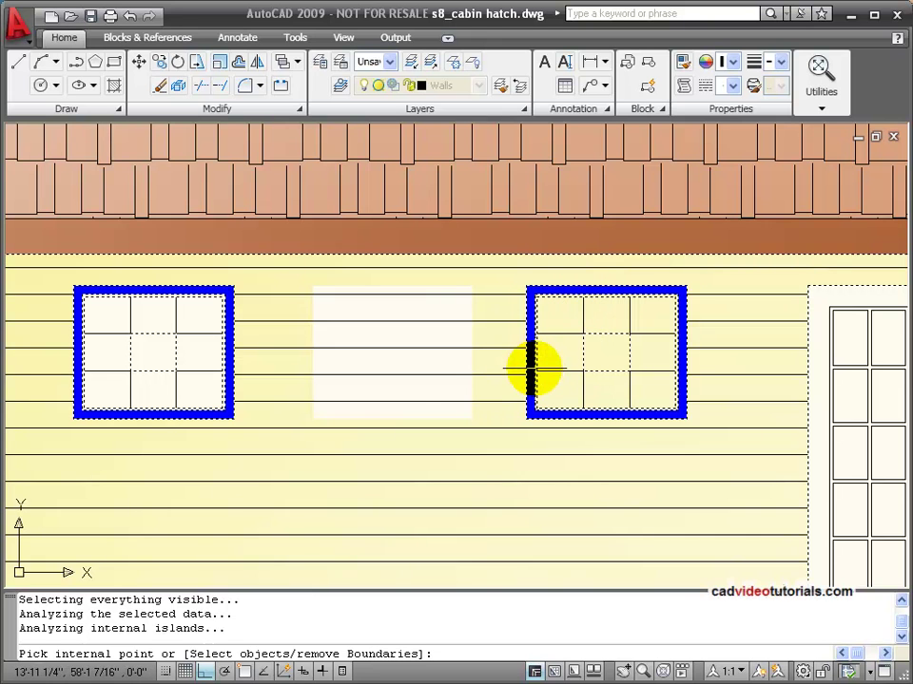
{"action": "right_click", "coordinate": [403, 407]}
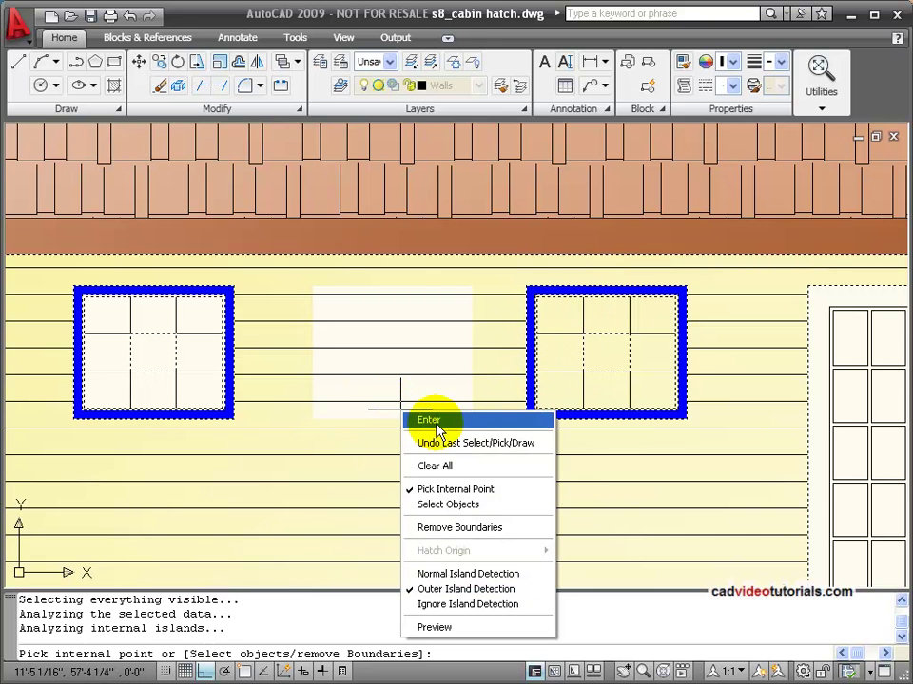
{"action": "left_click", "coordinate": [428, 421]}
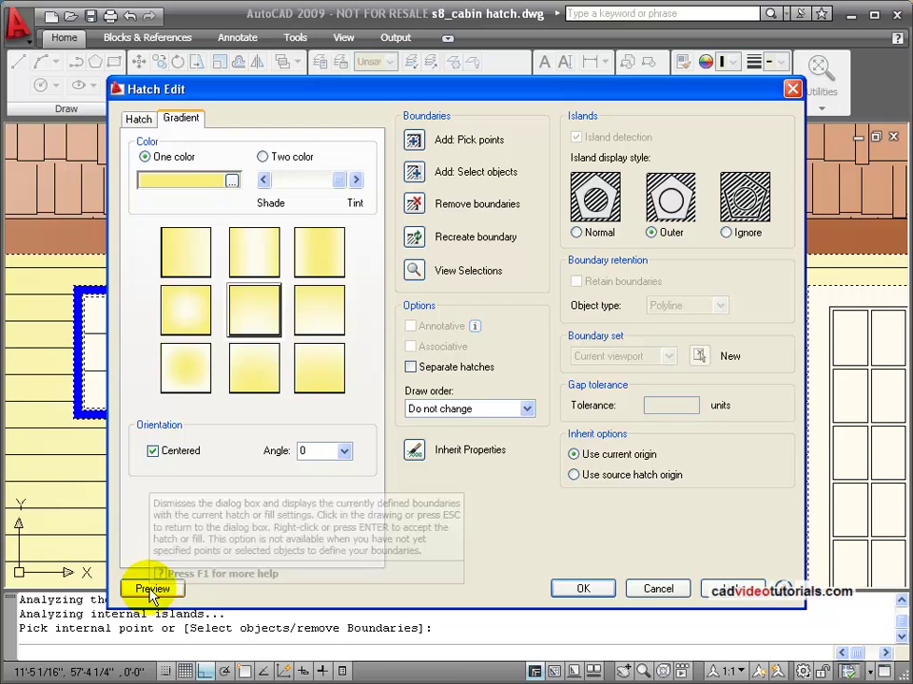
{"action": "left_click", "coordinate": [150, 587]}
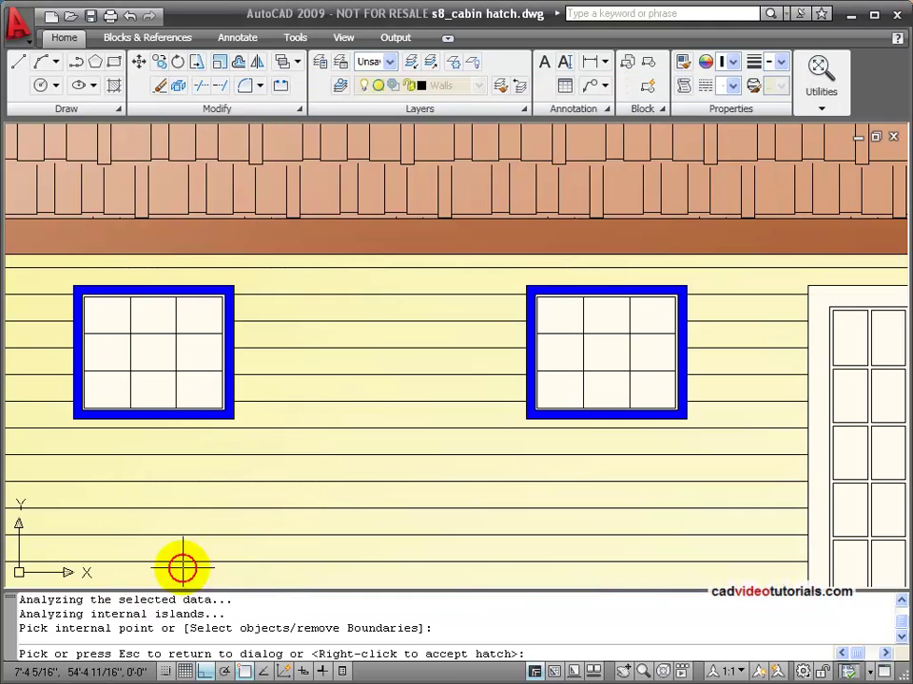
{"action": "left_click", "coordinate": [588, 422]}
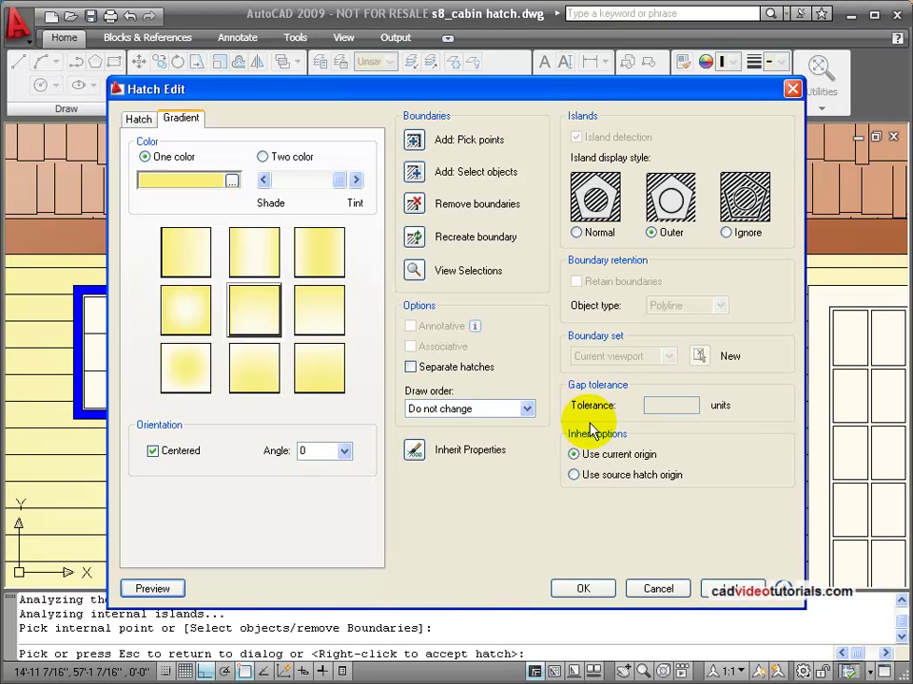
{"action": "left_click", "coordinate": [582, 588]}
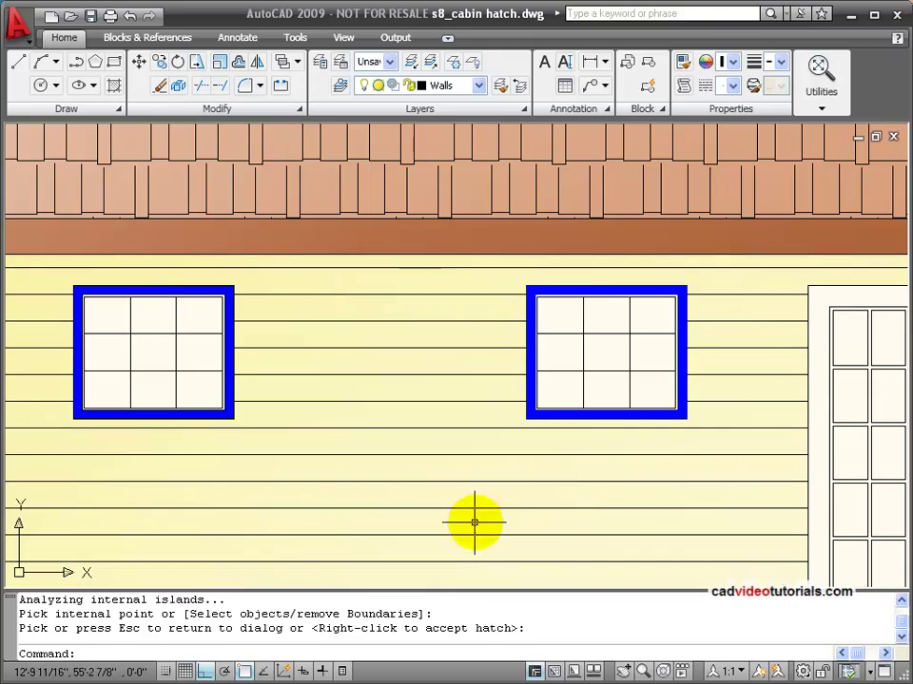
Zoom out and pan to show the entire cabin elevation, chimney included
{"action": "scroll", "coordinate": [480, 501], "scroll_direction": "down", "scroll_amount": 2}
{"action": "scroll", "coordinate": [494, 501], "scroll_direction": "down", "scroll_amount": 2}
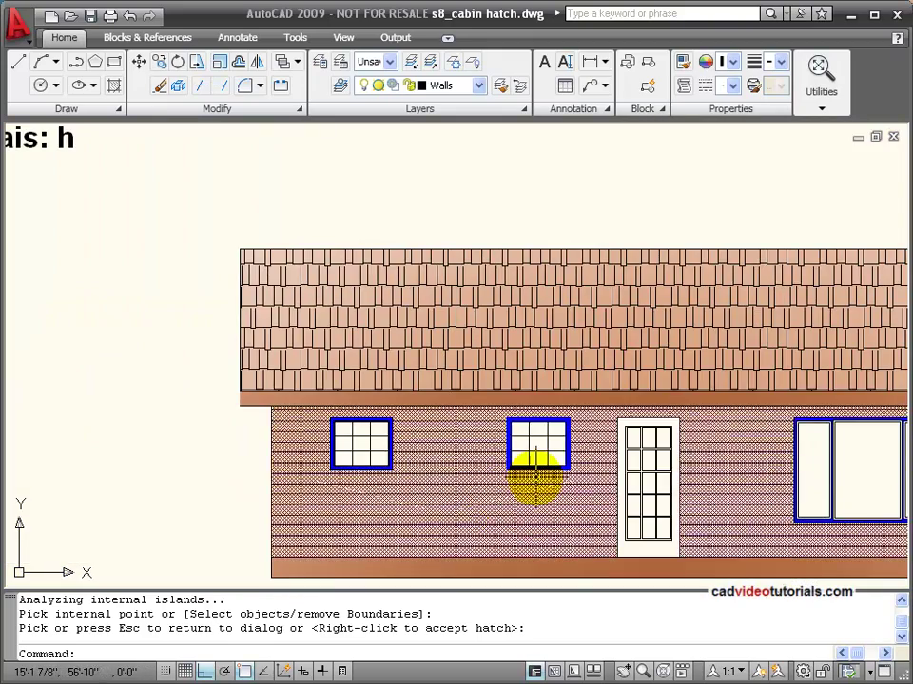
{"action": "mouse_move", "coordinate": [533, 472]}
{"action": "middle_mouse_down"}
{"action": "mouse_move", "coordinate": [516, 439]}
{"action": "mouse_move", "coordinate": [387, 400]}
{"action": "mouse_move", "coordinate": [344, 409]}
{"action": "mouse_move", "coordinate": [339, 444]}
{"action": "mouse_move", "coordinate": [339, 436]}
{"action": "middle_mouse_up"}
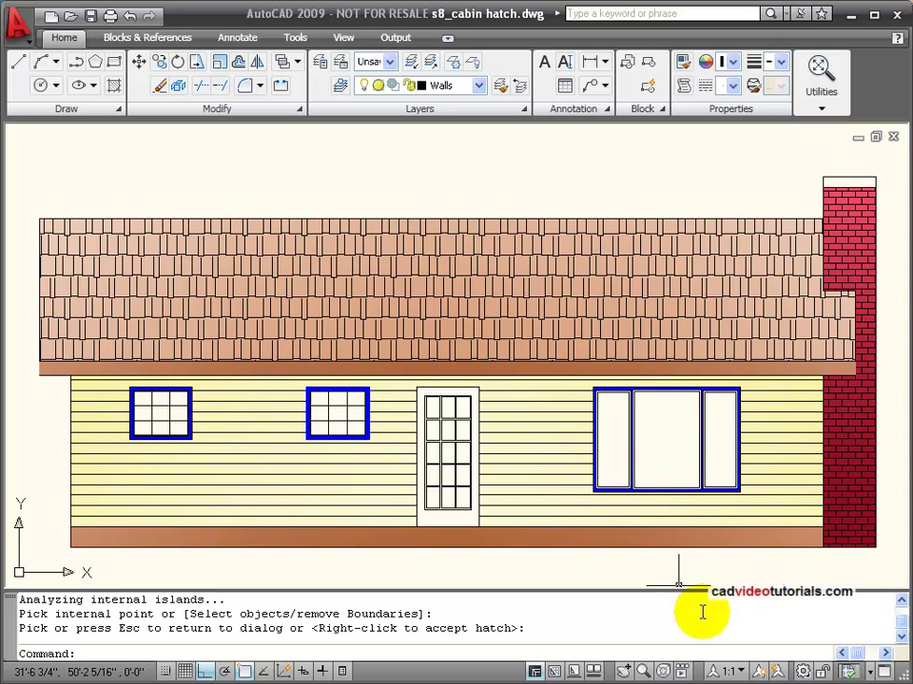